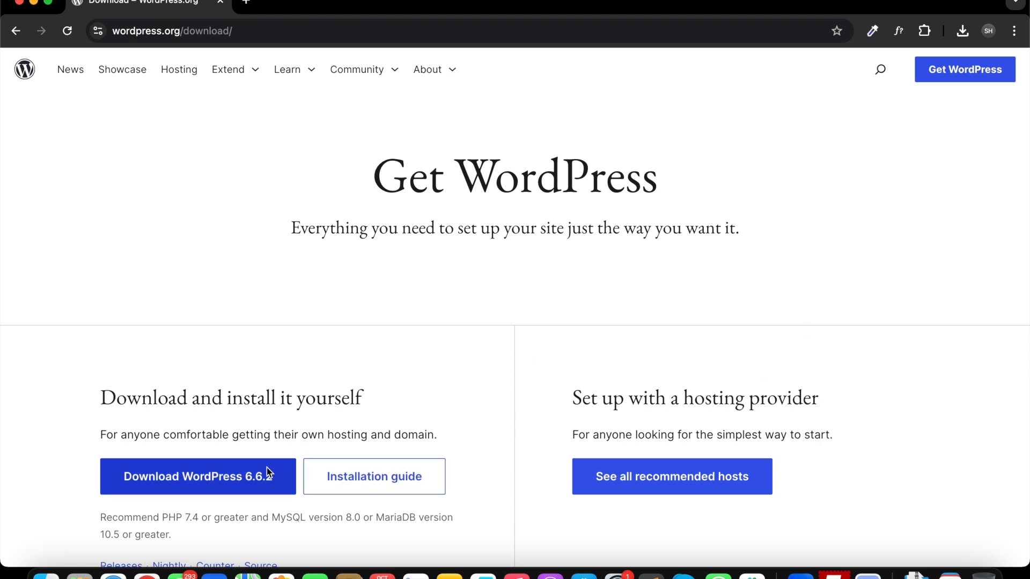
Locate the extracted wordpress folder in Downloads, check its files, and rename it to testwp.
left_click(962, 31)
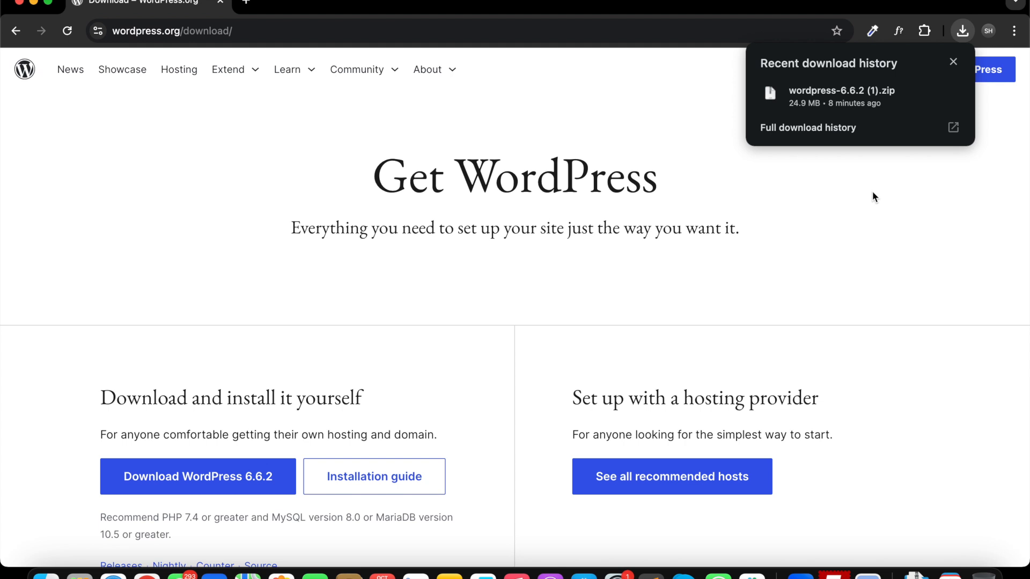
left_click(852, 94)
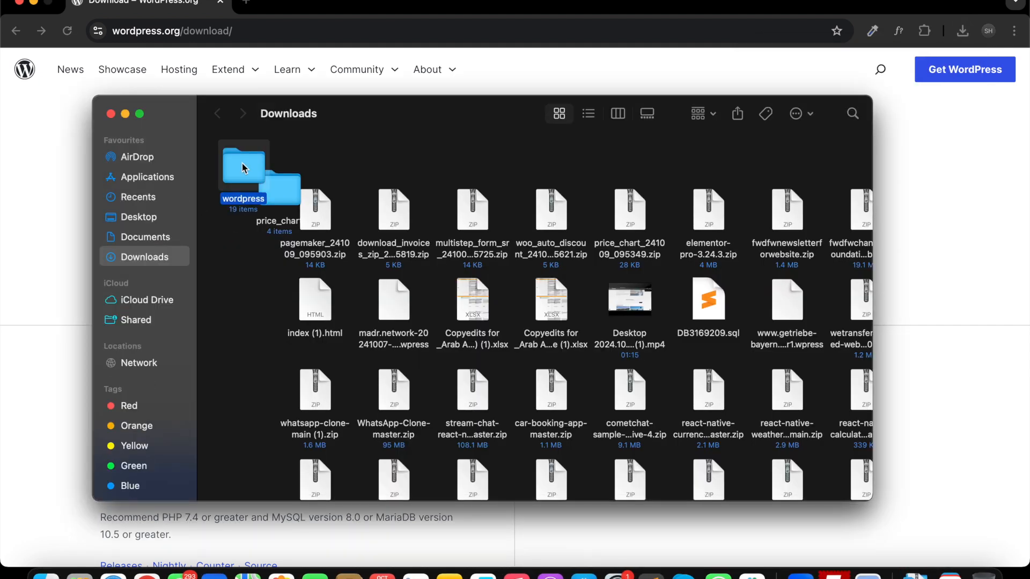
double_click(244, 168)
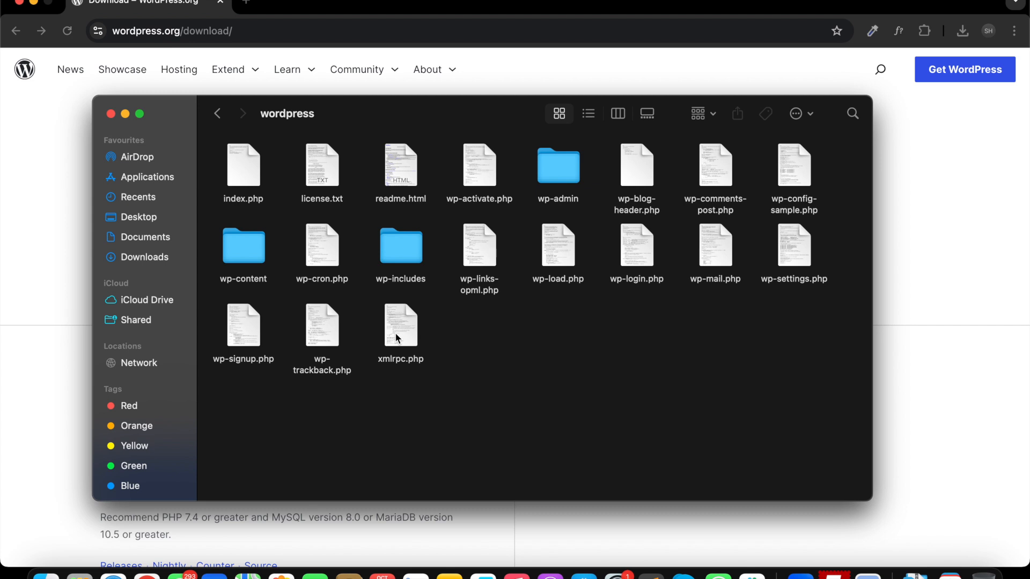
left_click(217, 113)
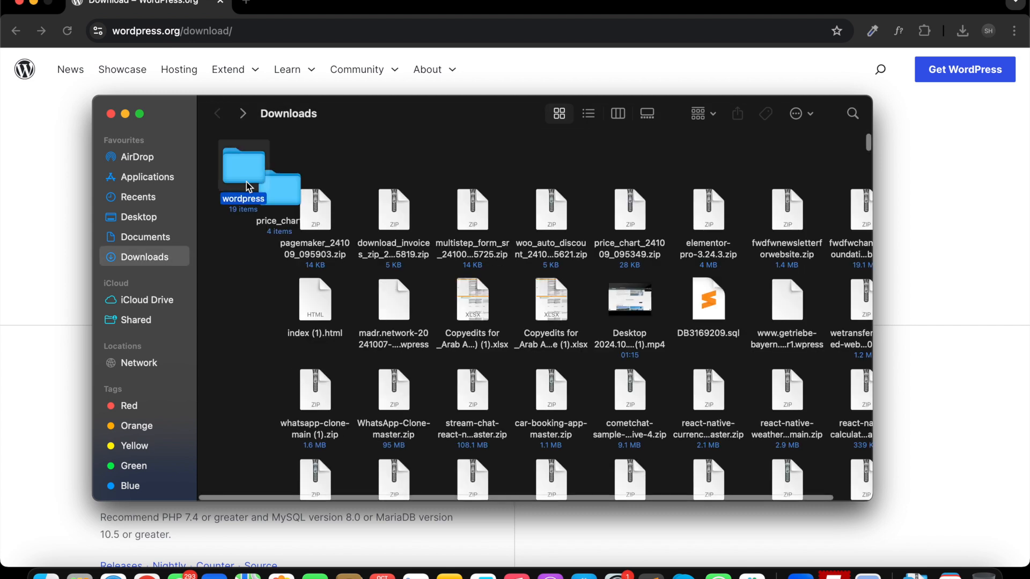
key("Return")
type("testwp")
key("Return")
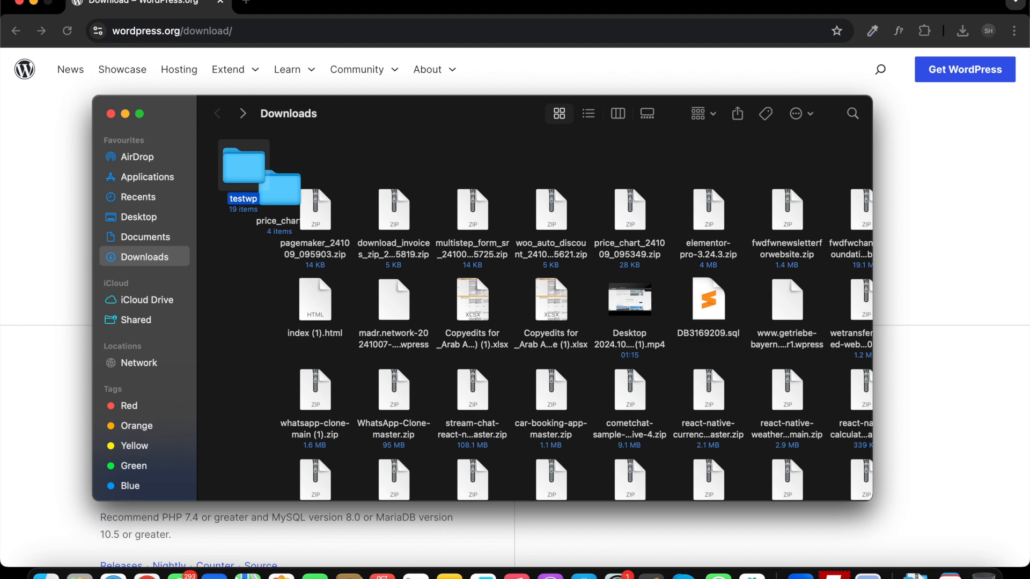
Paste the testwp folder into the htdocs folder inside the MAMP application folder.
left_click(168, 179)
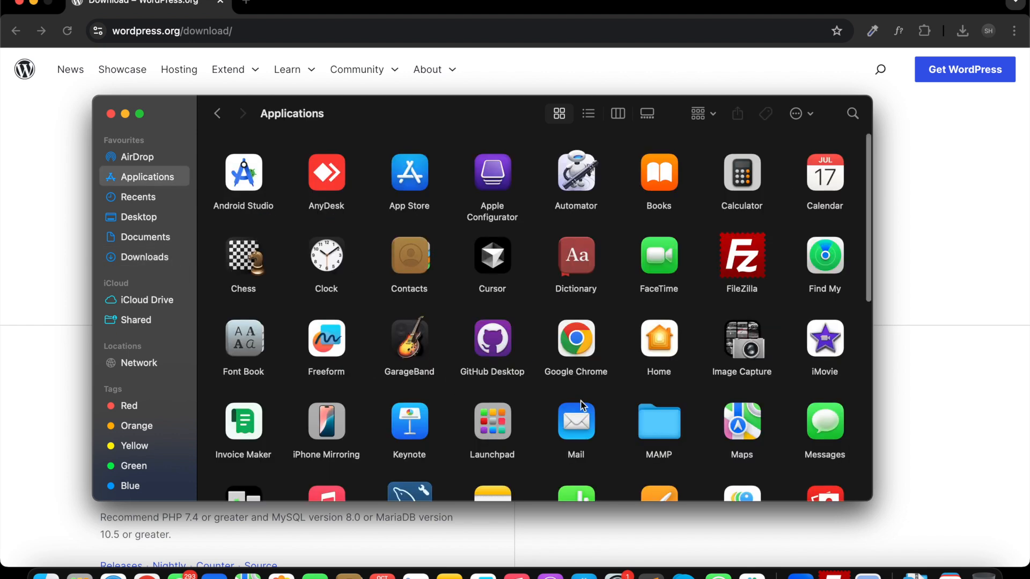
double_click(655, 421)
left_click(643, 181)
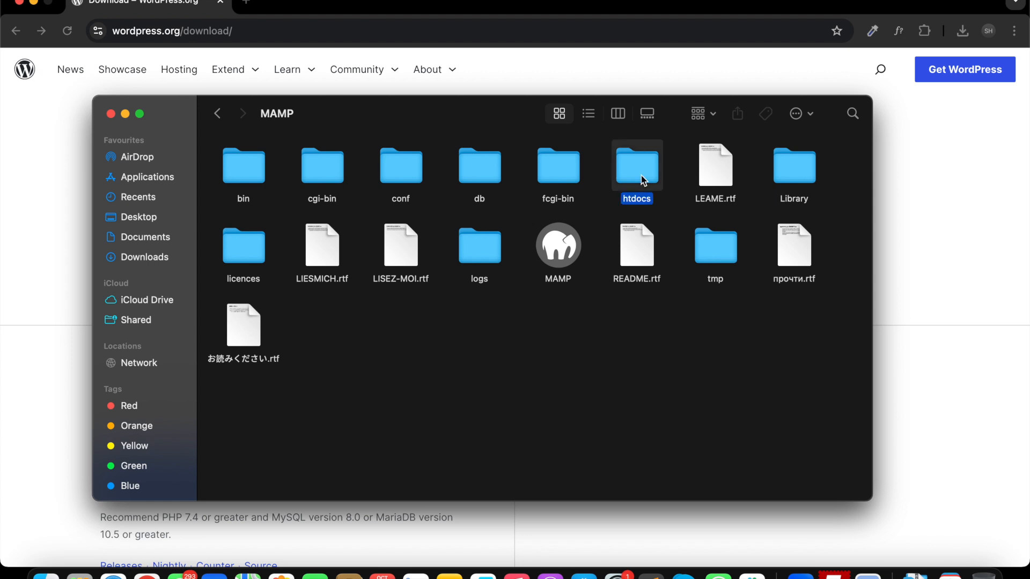
double_click(644, 180)
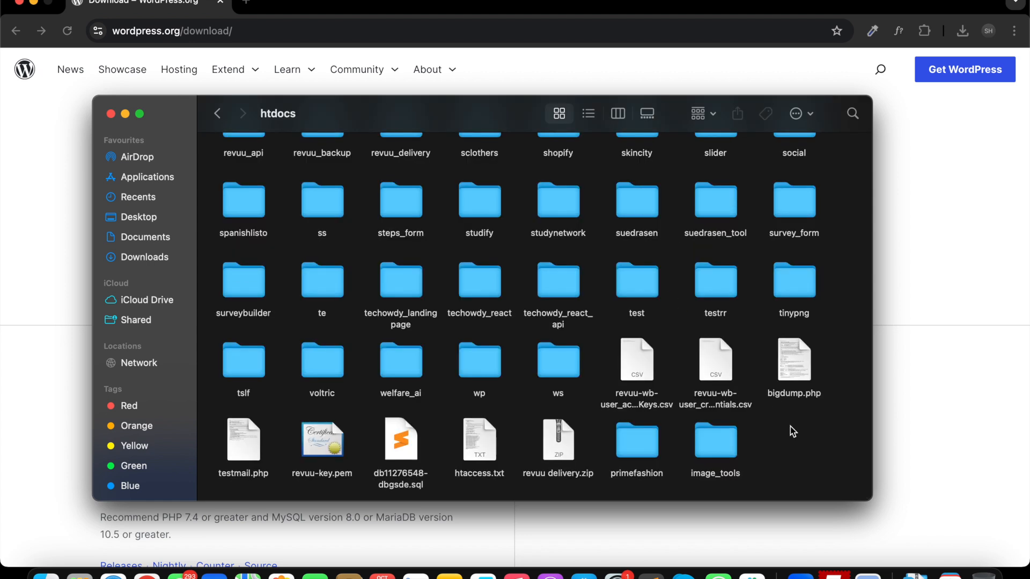
key("super+v")
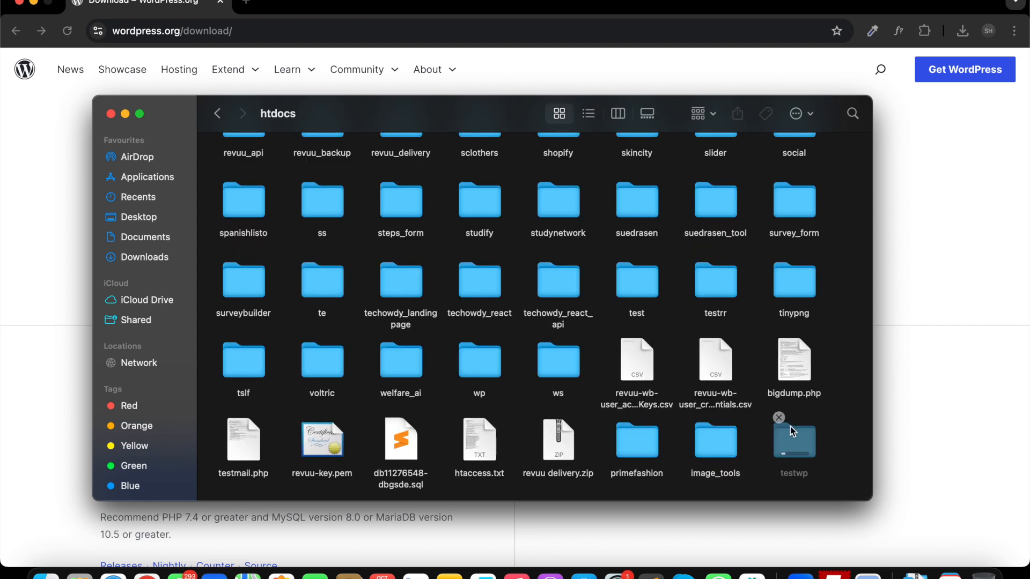
left_click(912, 413)
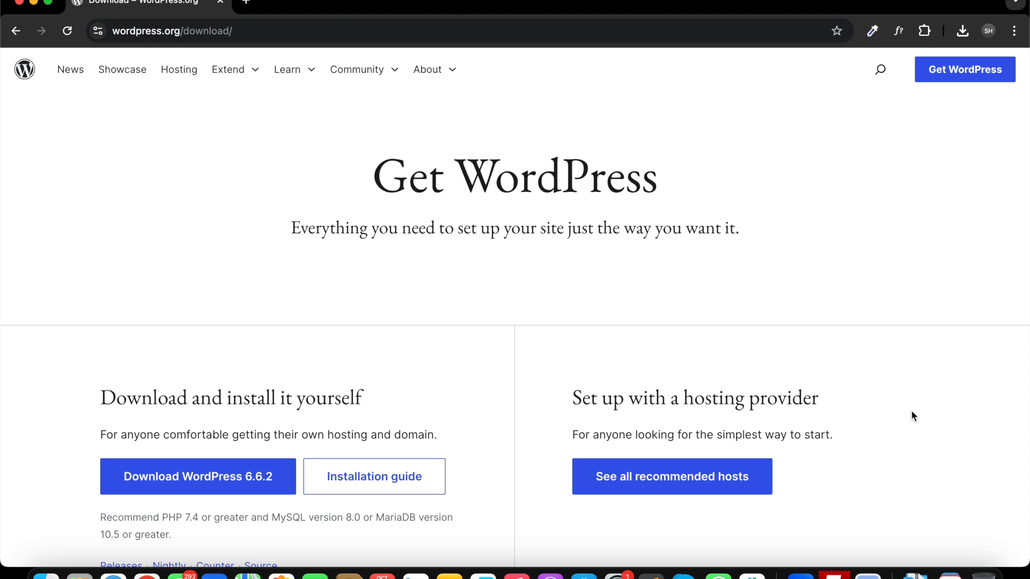
Search for mamp download in a new tab and open the MAMP & MAMP PRO downloads page.
key("super+t")
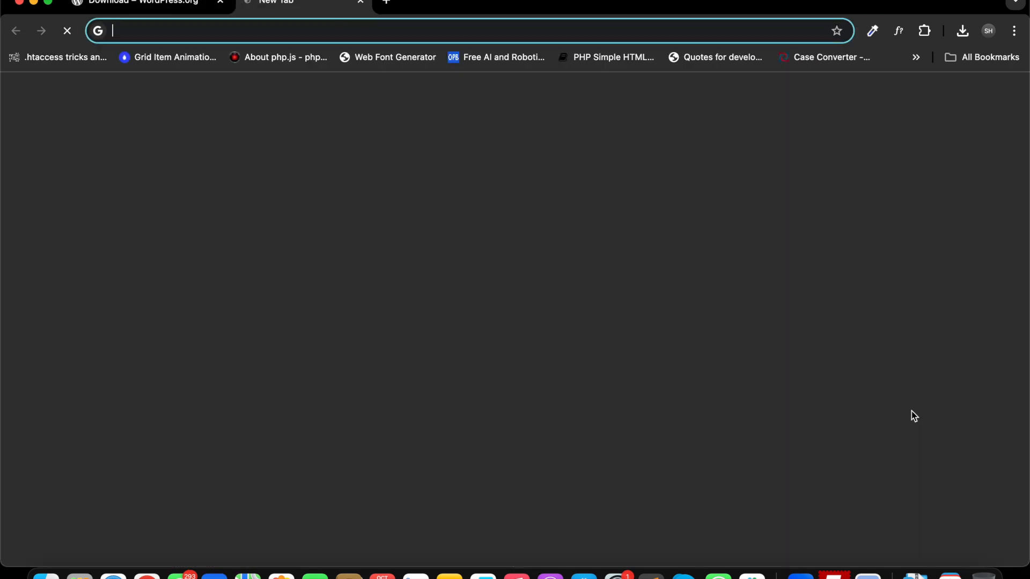
type("mamp download")
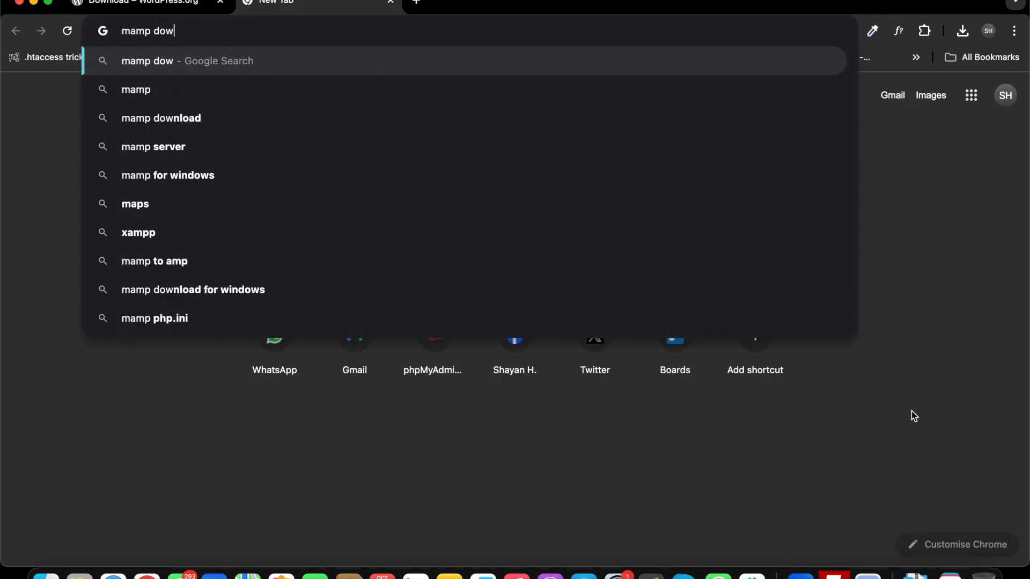
key("Return")
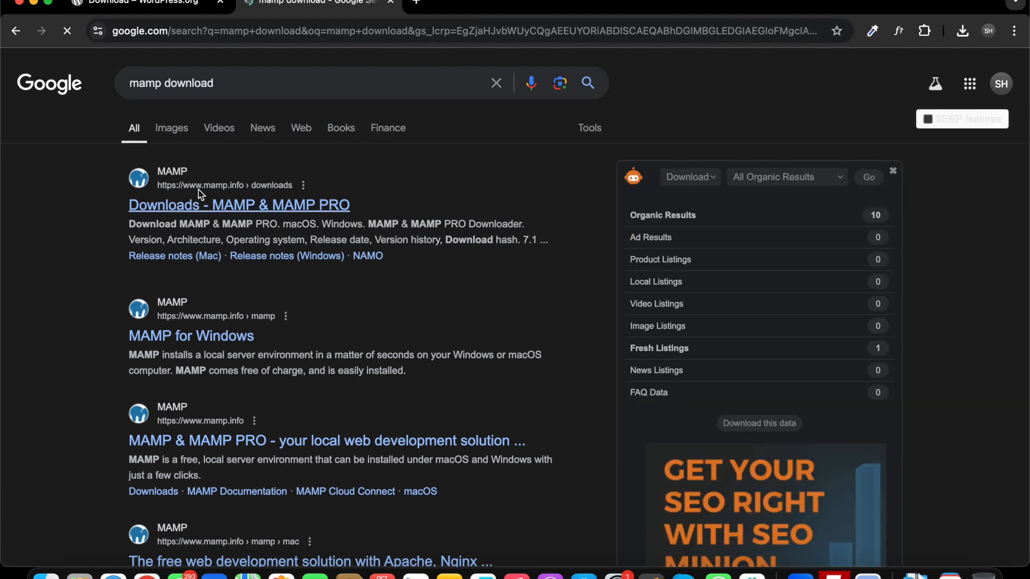
left_click(178, 207)
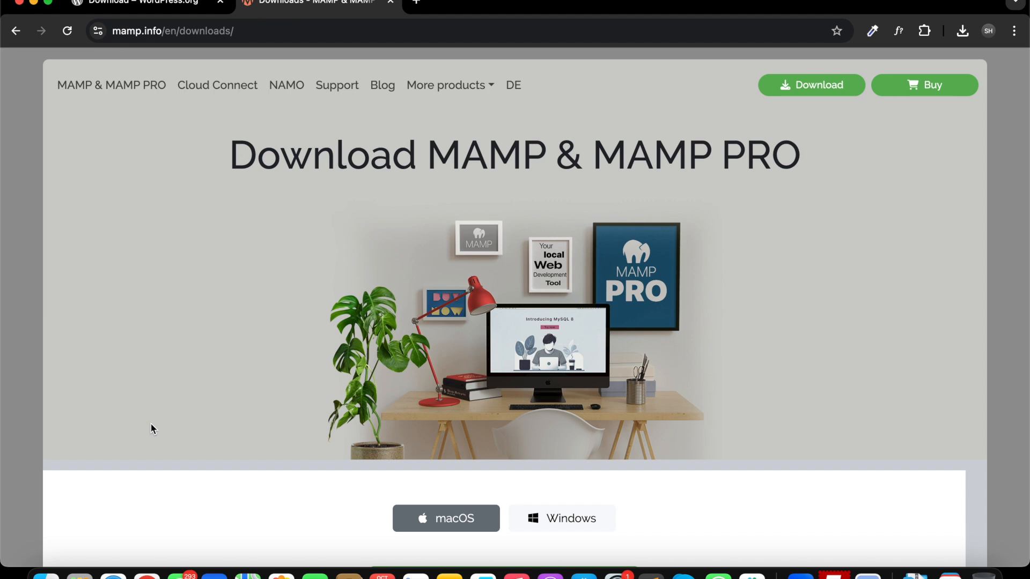
Check the testwp folder in htdocs and open localhost:8888/testwp in a new browser tab.
left_click(43, 544)
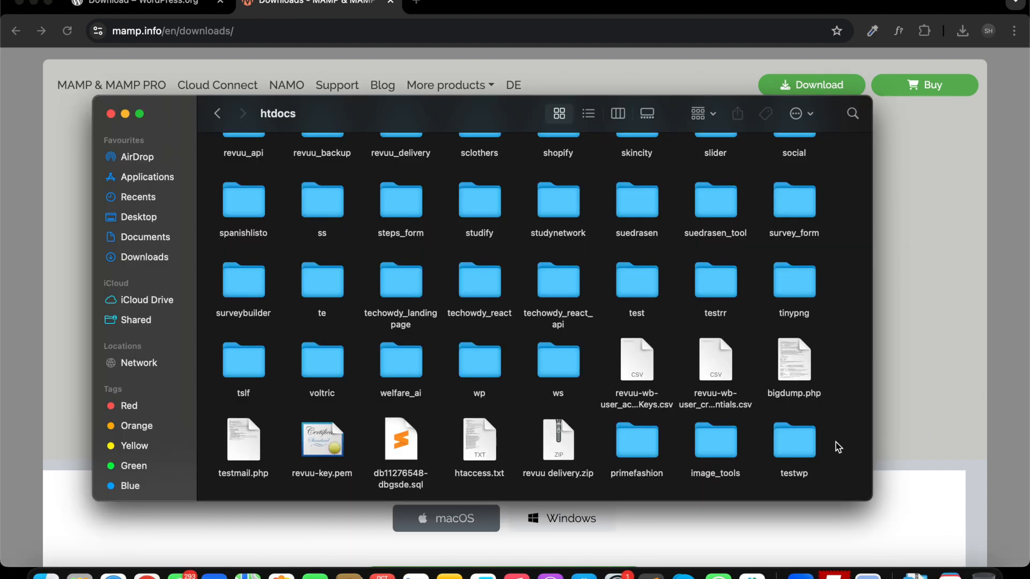
double_click(796, 444)
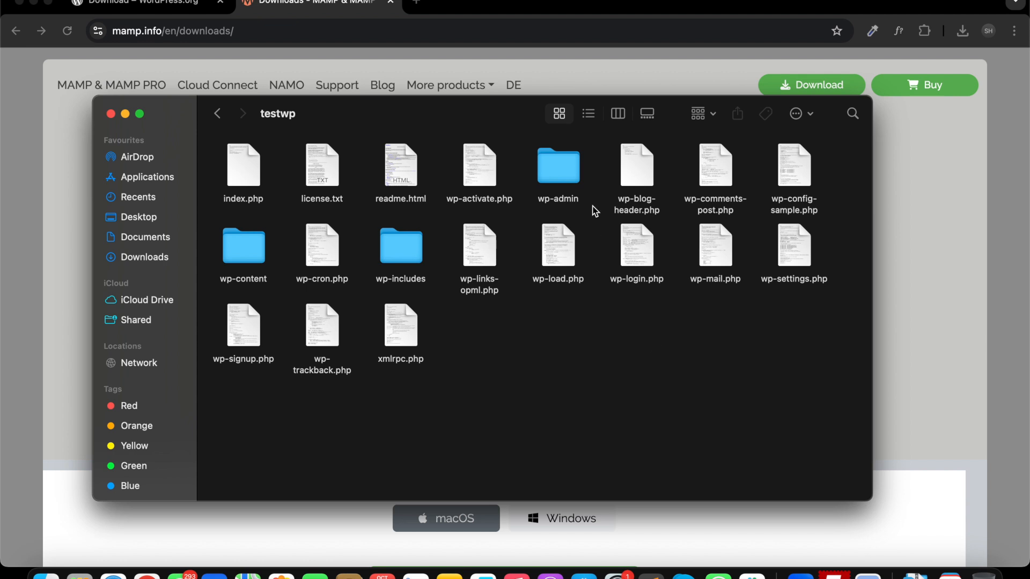
left_click(416, 2)
left_click(429, 31)
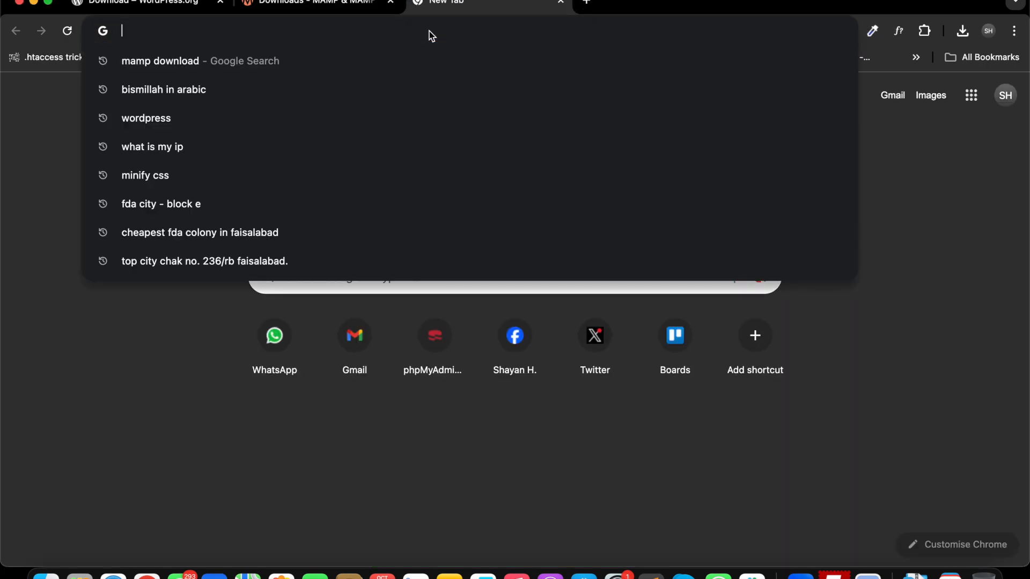
type("loca")
key("Right")
key("alt+shift+Left")
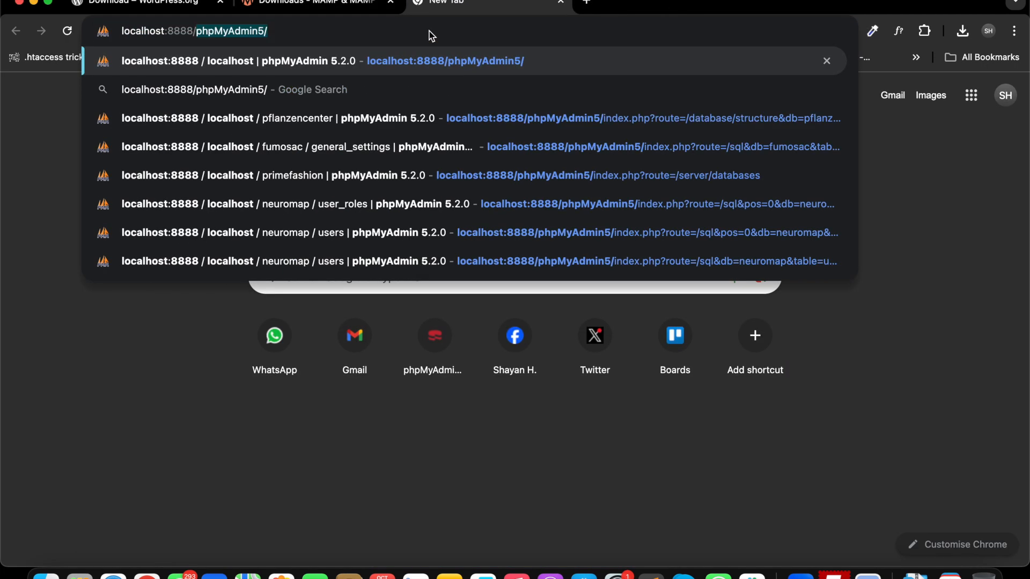
type("testwp")
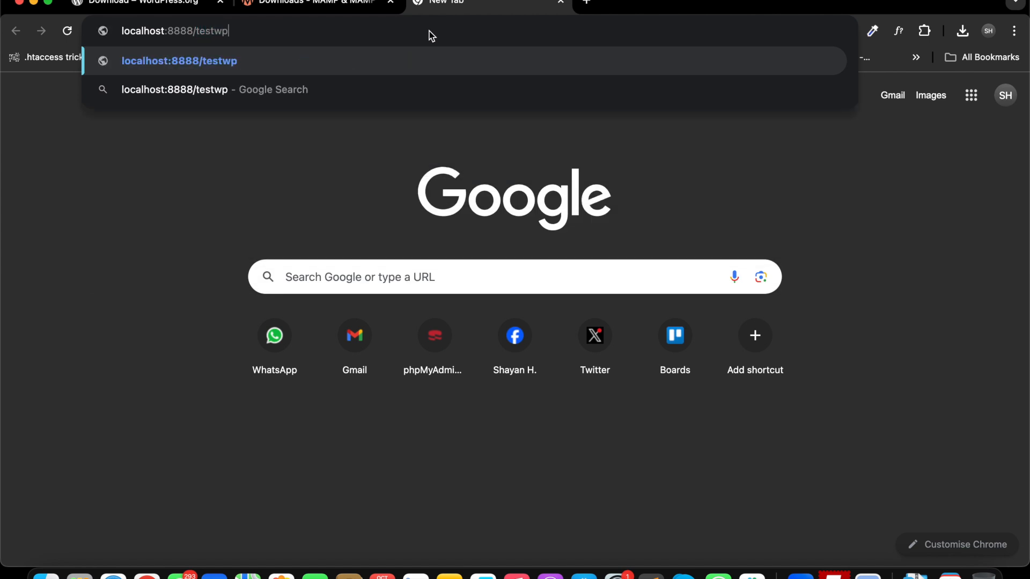
key("Return")
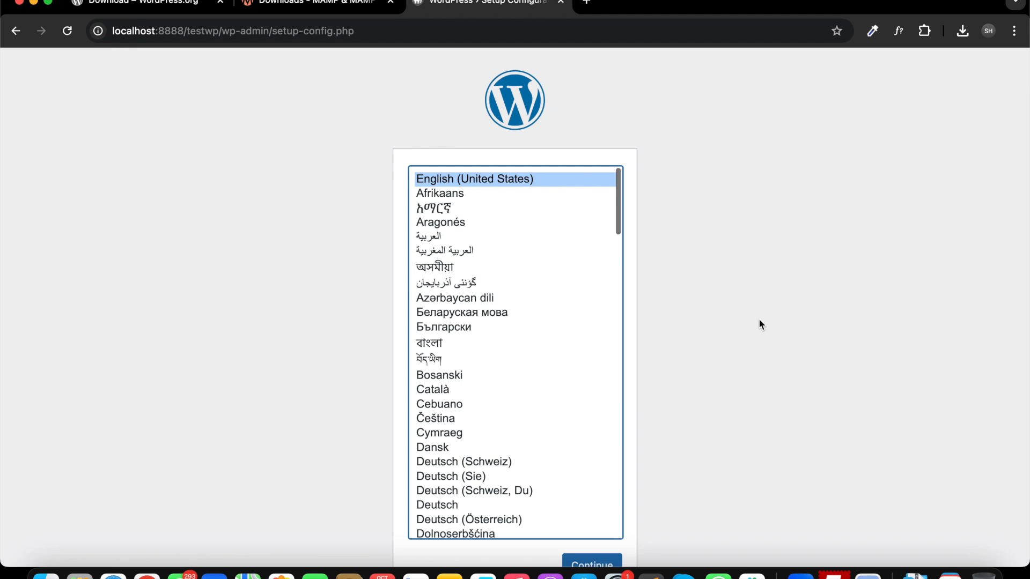
Keep English (United States) as the setup language and continue the WordPress setup.
scroll(540, 288, "down", 5)
scroll(541, 288, "up", 6)
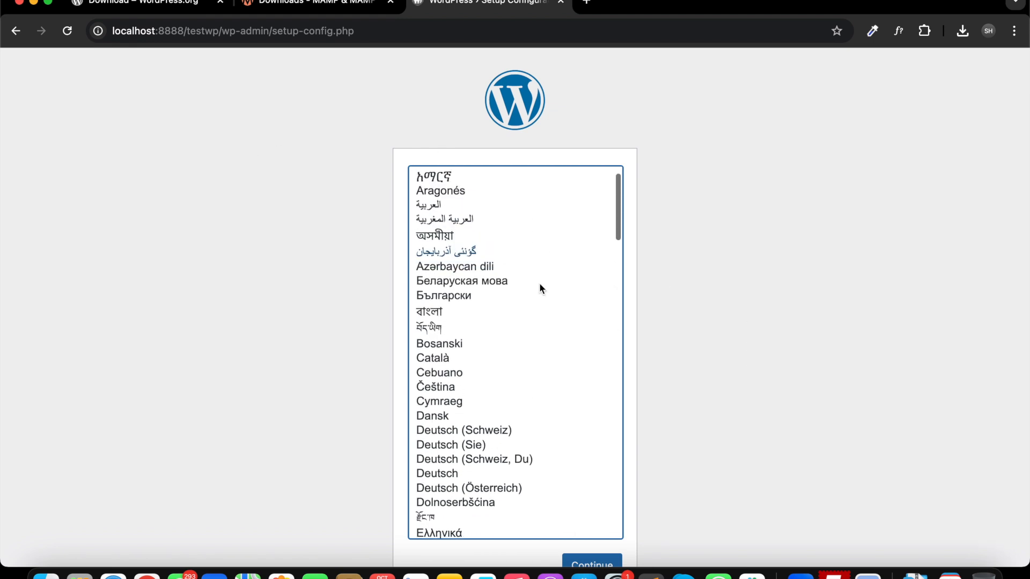
scroll(540, 288, "down", 15)
scroll(540, 284, "down", 3)
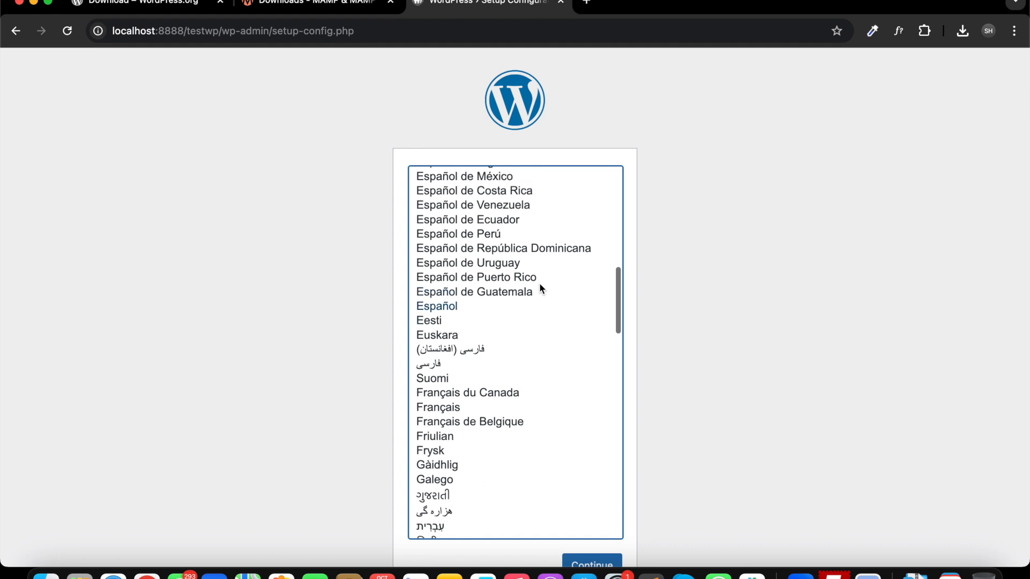
scroll(540, 284, "up", 15)
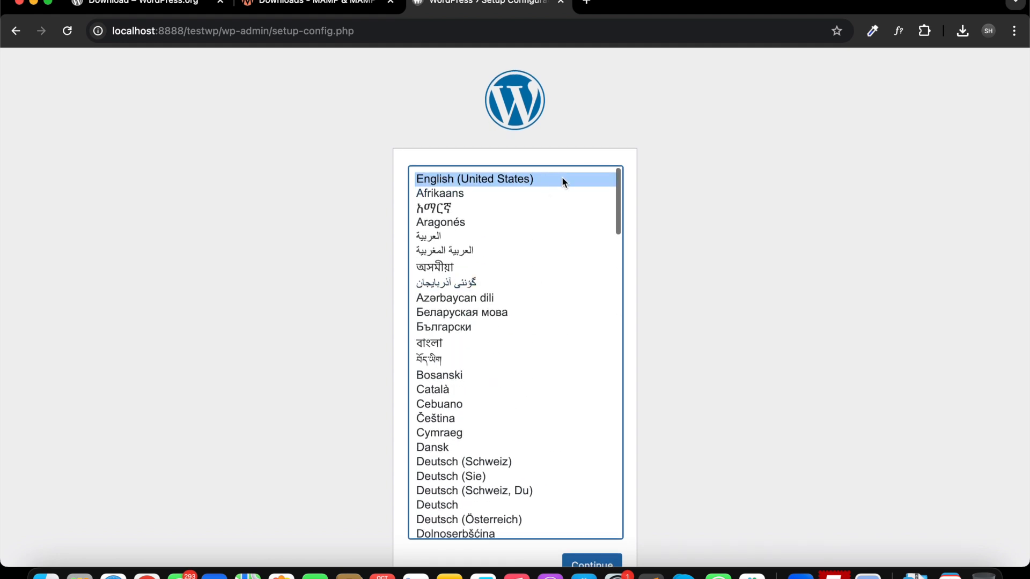
scroll(691, 451, "down", 1)
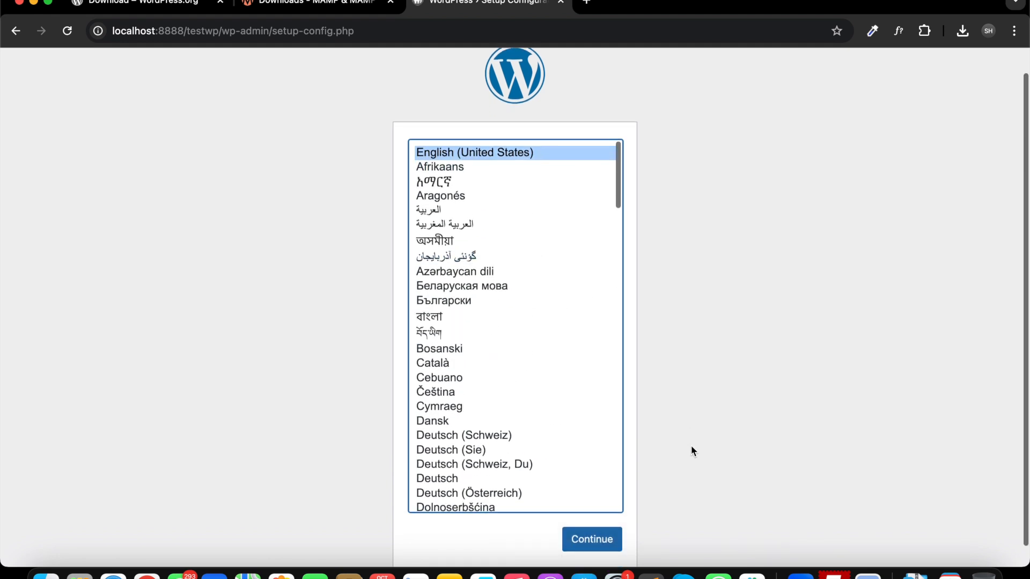
left_click(608, 537)
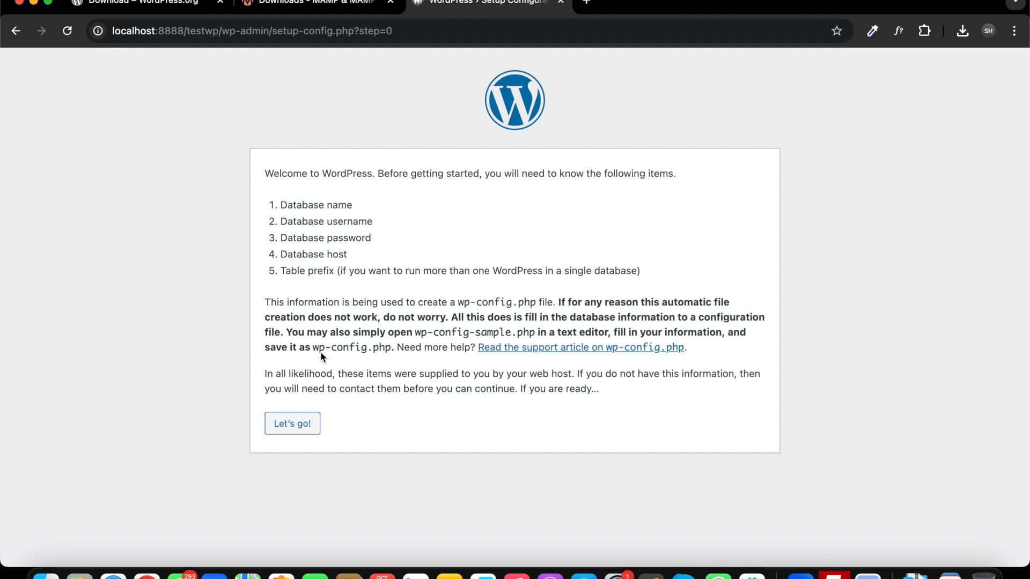
Open phpMyAdmin at localhost:8888 and create a new database named testwp.
key("super+t")
type("localhost:8888/")
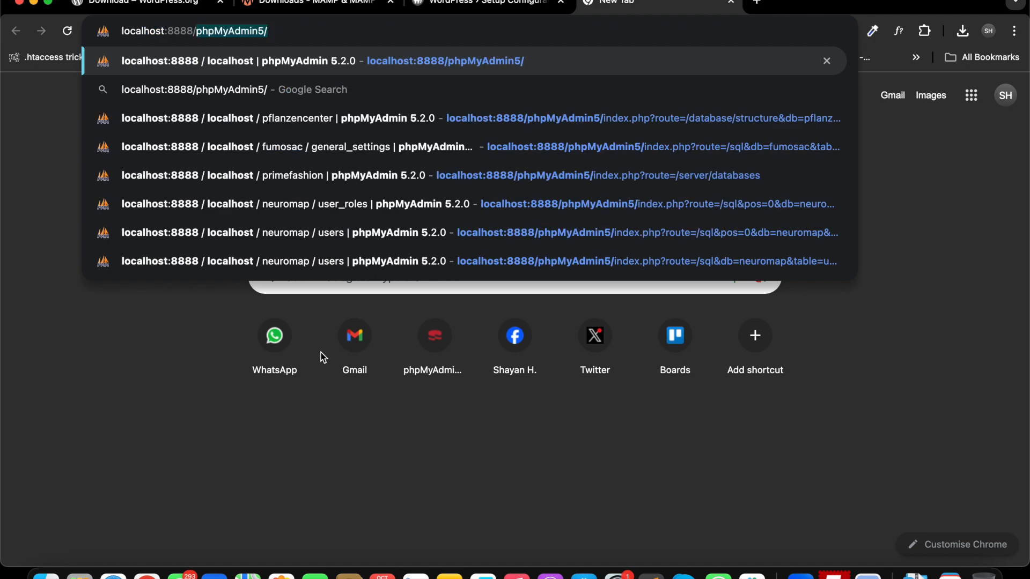
key("Return")
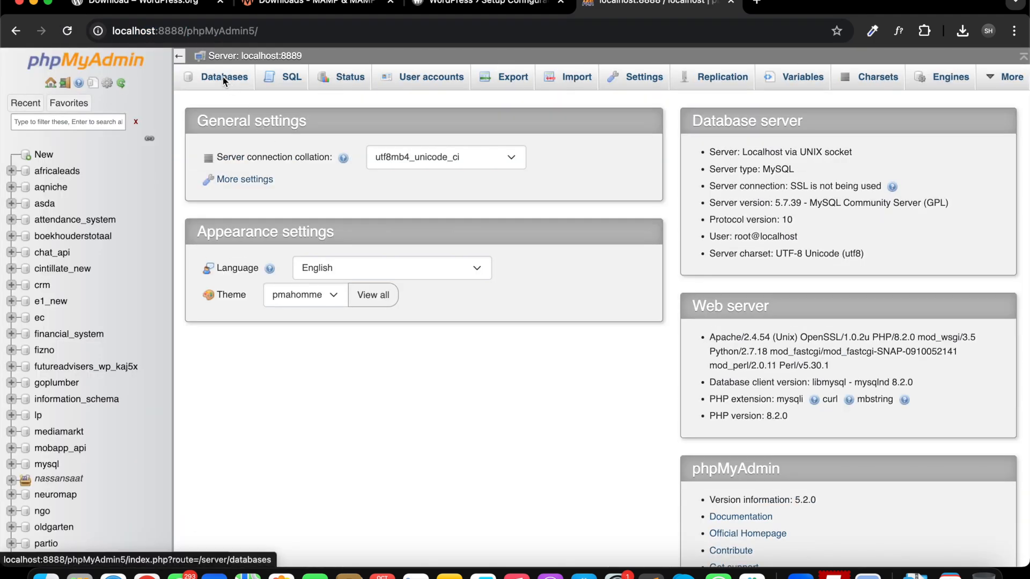
left_click(220, 77)
left_click(265, 193)
type("testwp")
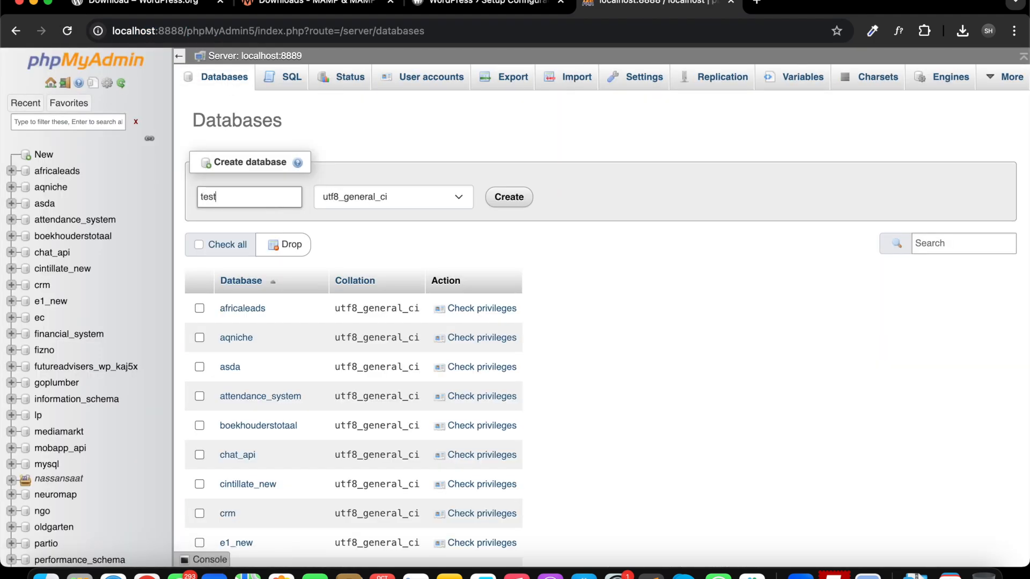
key("super+a")
key("Return")
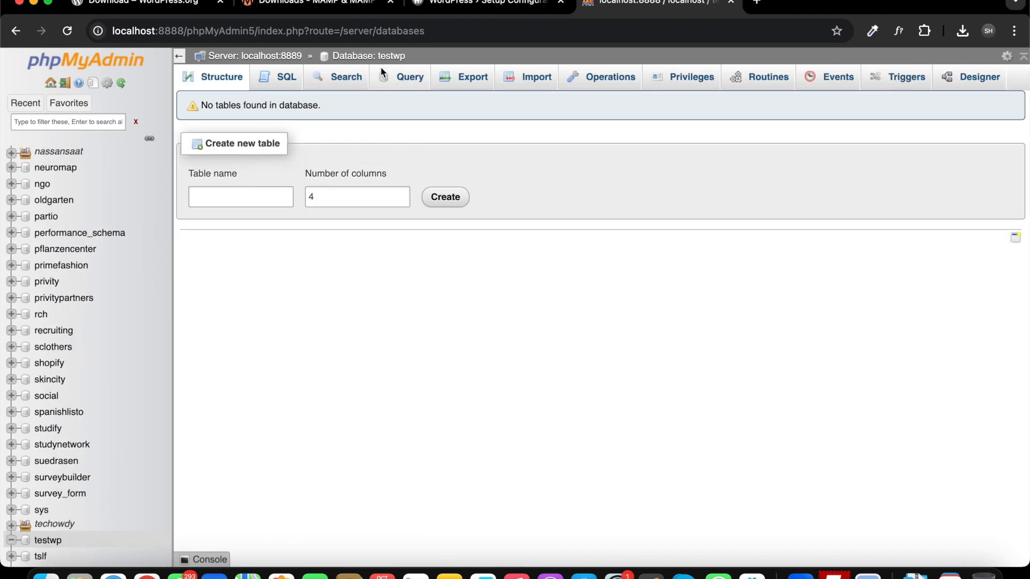
Back in the WordPress setup, enter root as the database username and the database password, then submit the connection details.
left_click(493, 6)
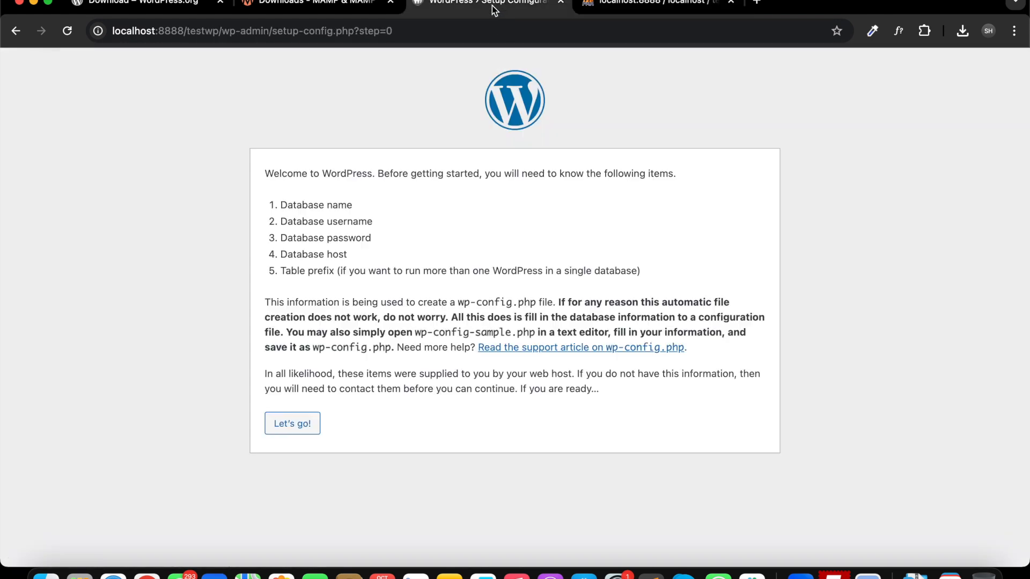
left_click(296, 426)
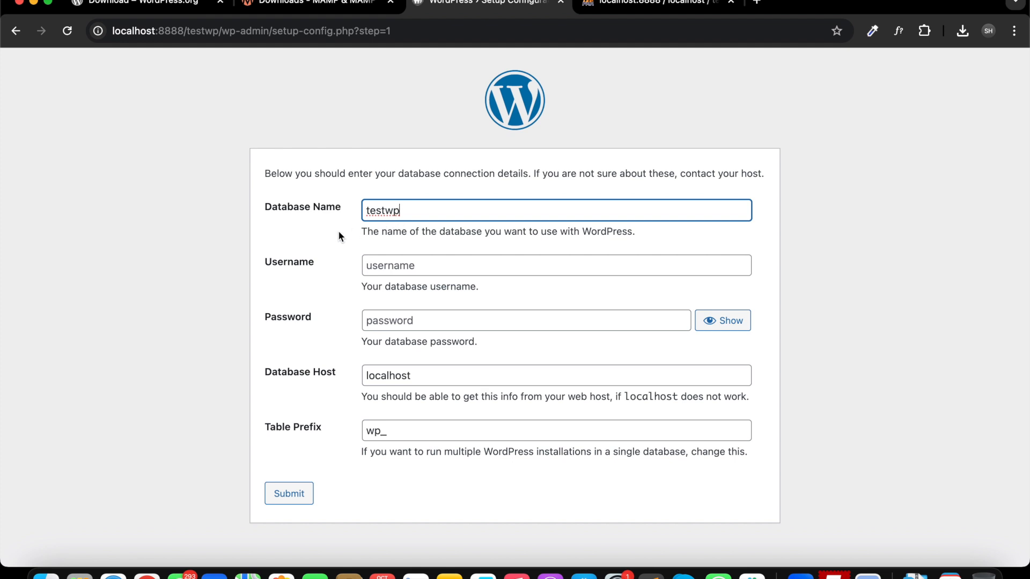
left_click(379, 267)
type("root")
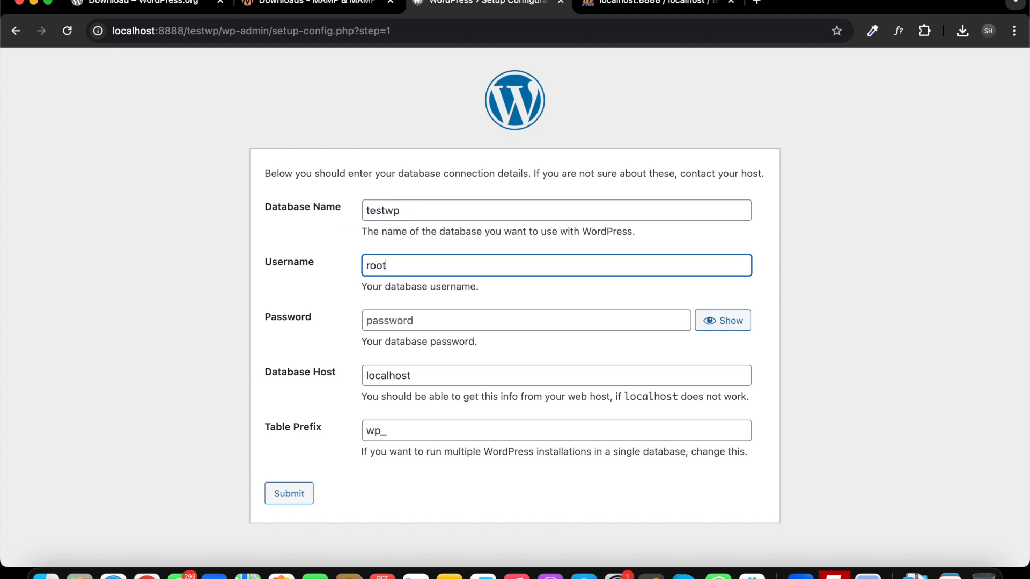
key("Tab")
type("root")
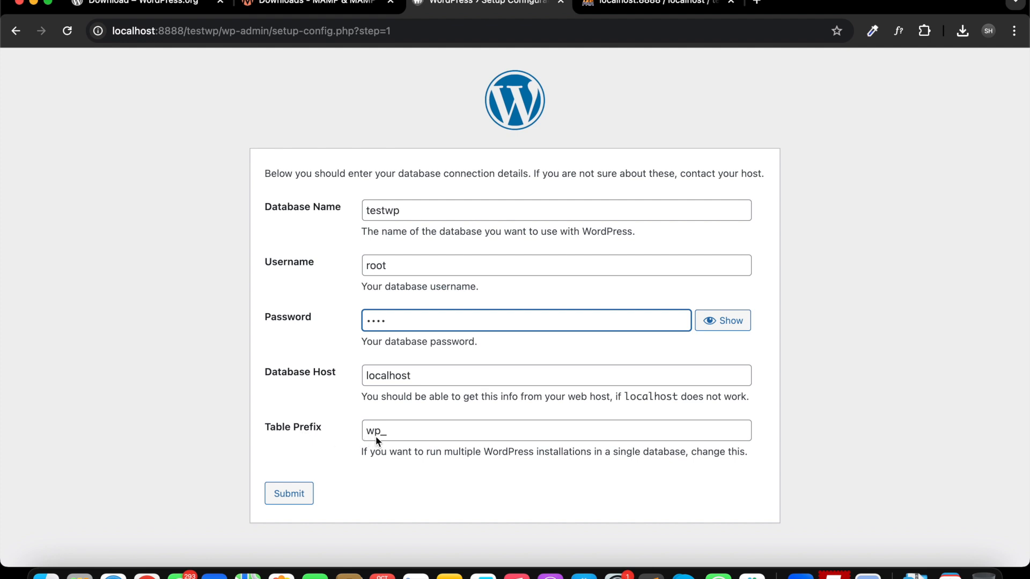
left_click_drag(382, 434, 368, 435)
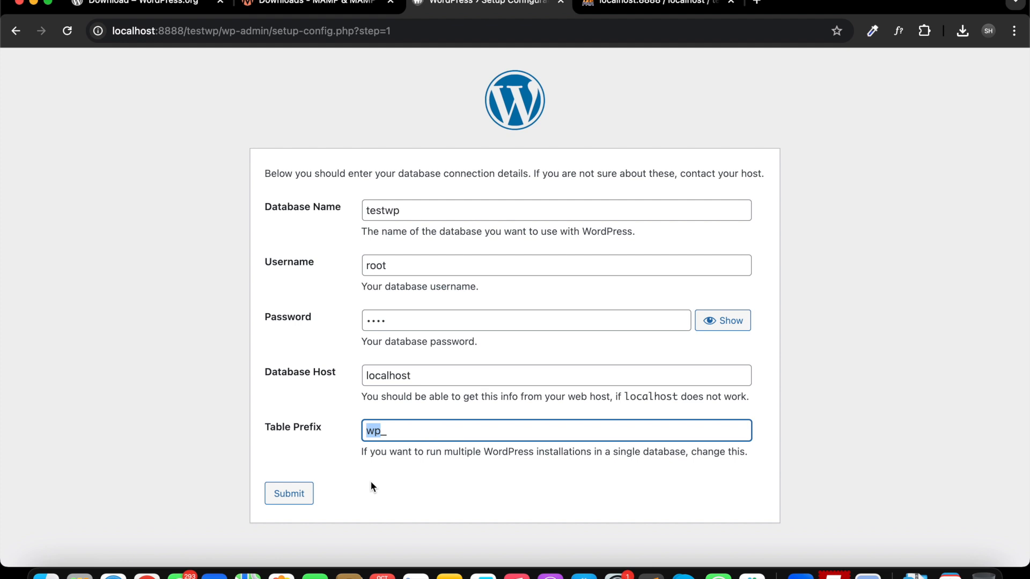
left_click(289, 495)
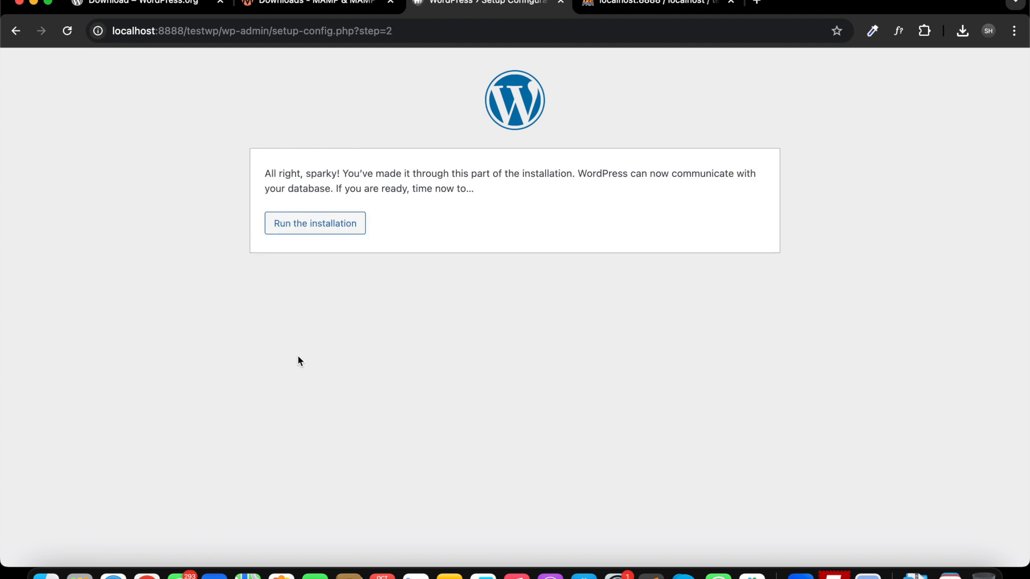
Run the WordPress installation from the database confirmation page.
left_click(637, 234)
left_click(324, 221)
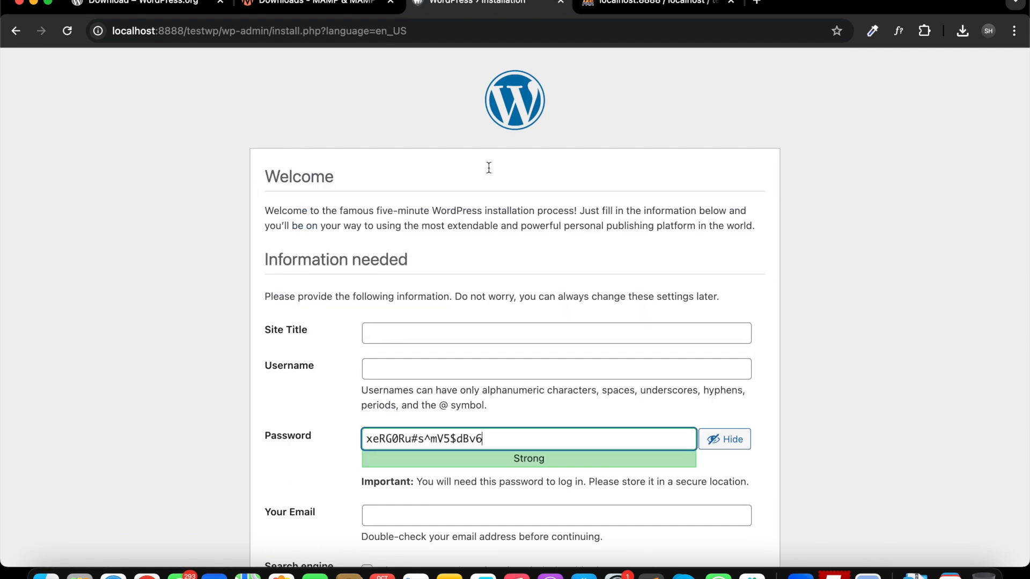
scroll(355, 239, "down", 3)
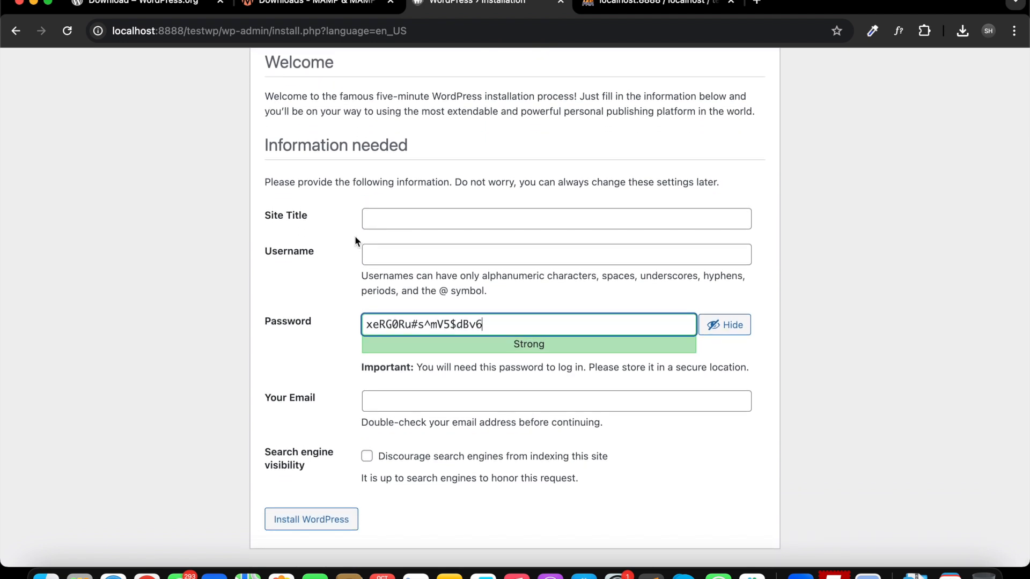
Enter TEST WP as the site title and admin as the username.
left_click(394, 221)
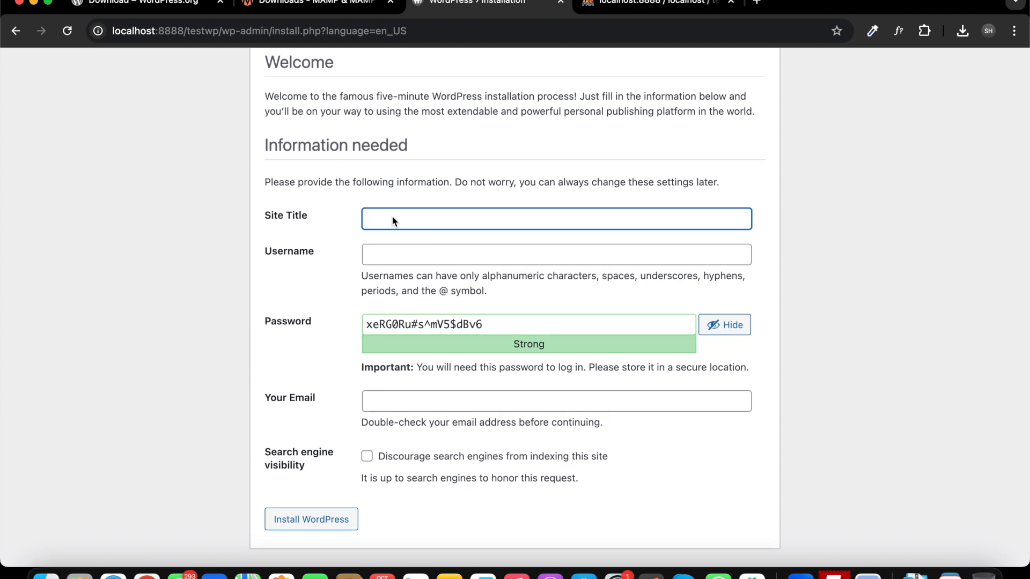
type("TEST WP")
key("Tab")
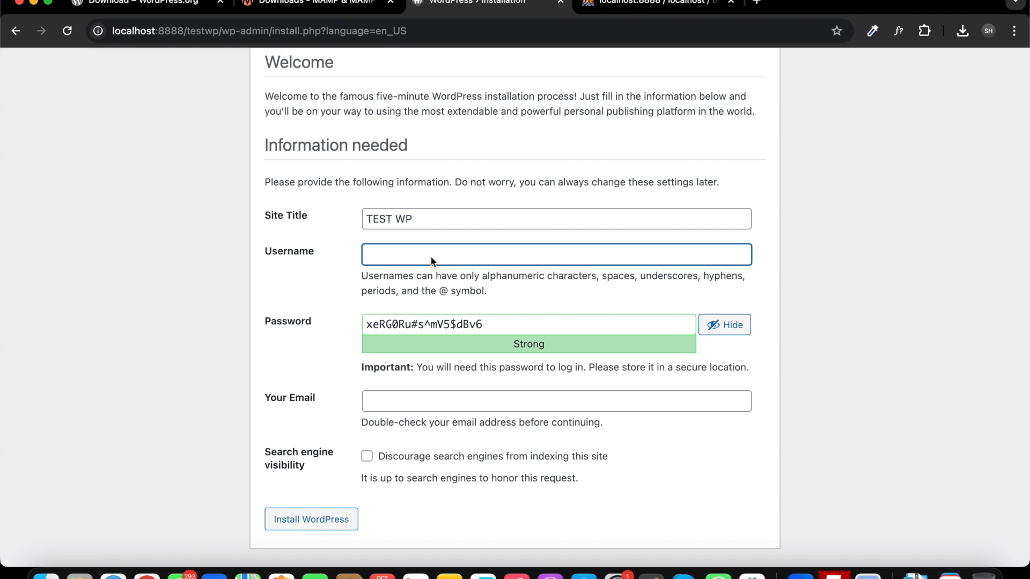
type("admin")
Replace the generated password with a short admin password and confirm use of the weak password.
double_click(510, 330)
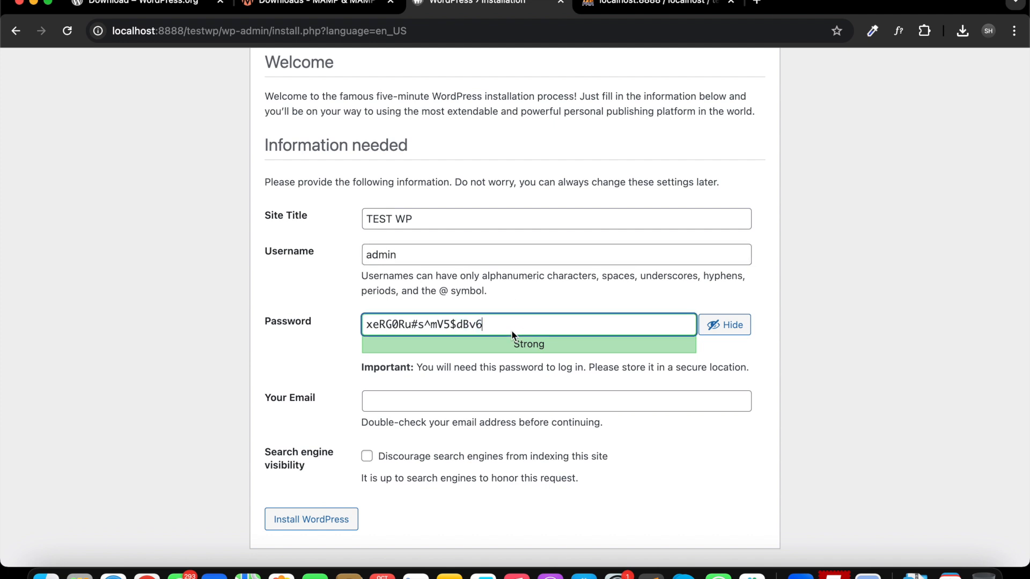
triple_click(511, 330)
type("123")
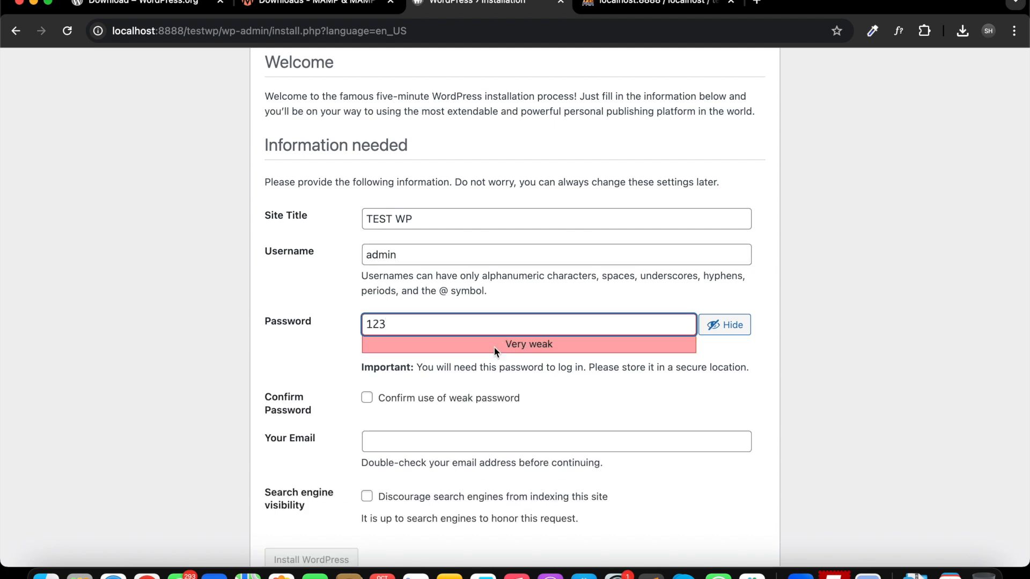
left_click(481, 399)
Fill in the administrator's e-mail address.
left_click(478, 440)
type("info")
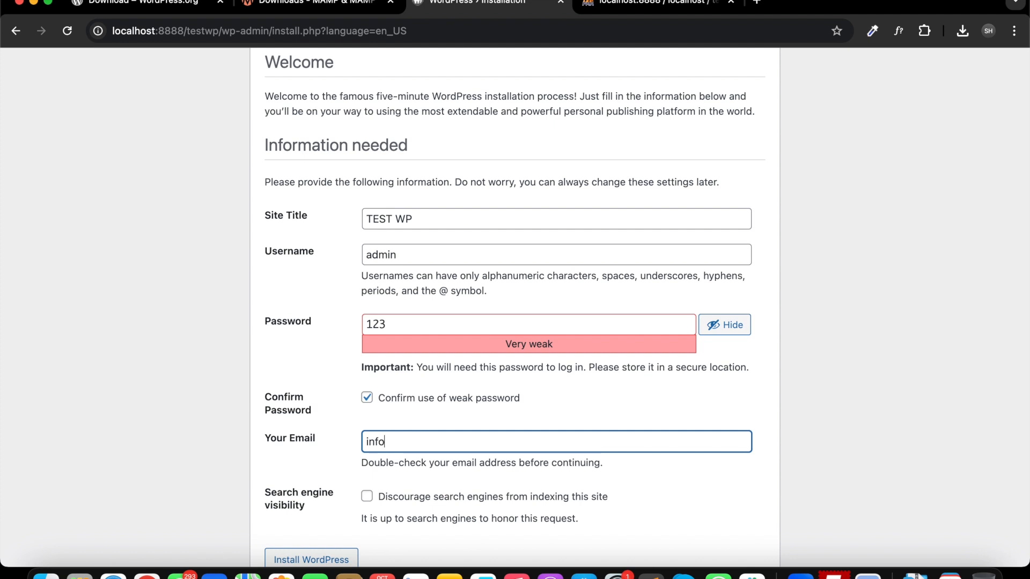
type("@example.com")
key("Tab")
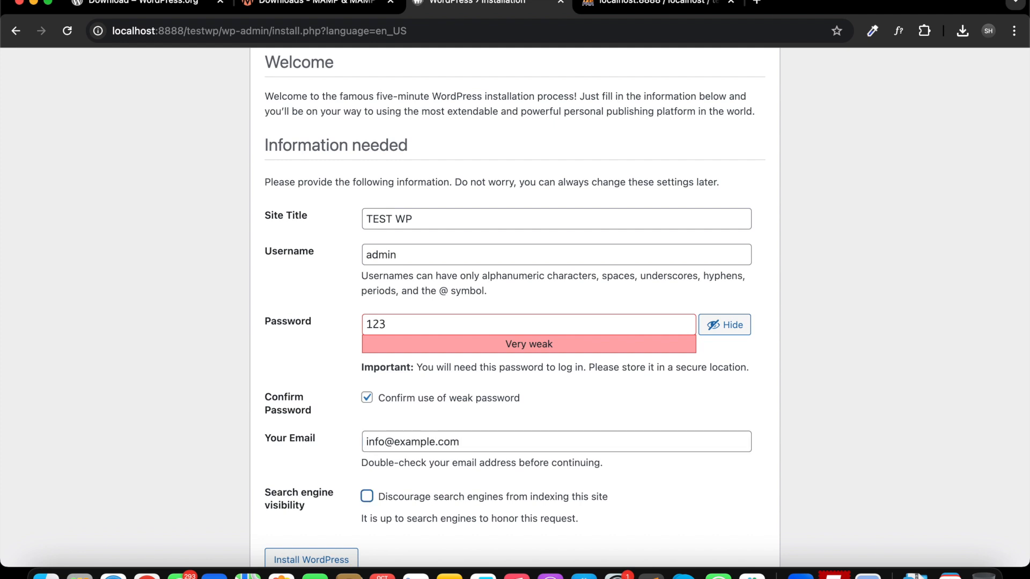
Tick the option to discourage search engines from indexing the site and install WordPress.
scroll(318, 497, "down", 2)
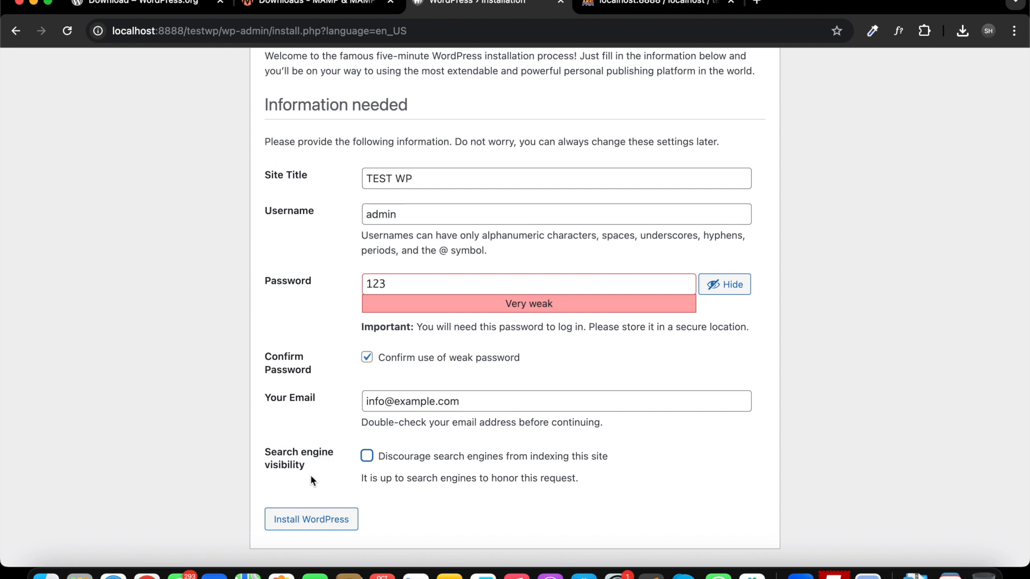
left_click(430, 458)
left_click(323, 519)
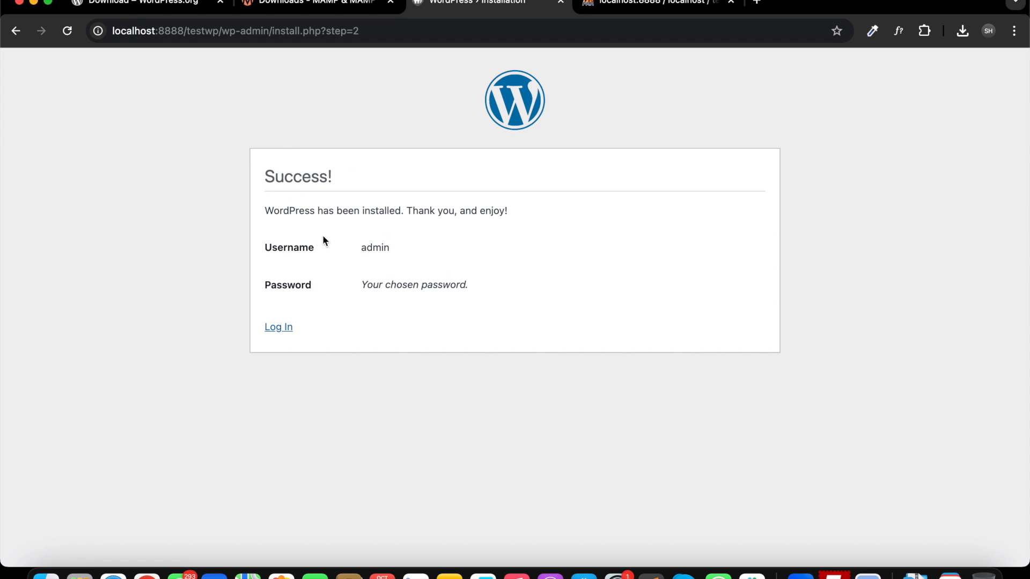
Proceed from the installation success page to the WordPress login page.
left_click_drag(268, 220, 359, 211)
left_click(361, 212)
left_click(277, 326)
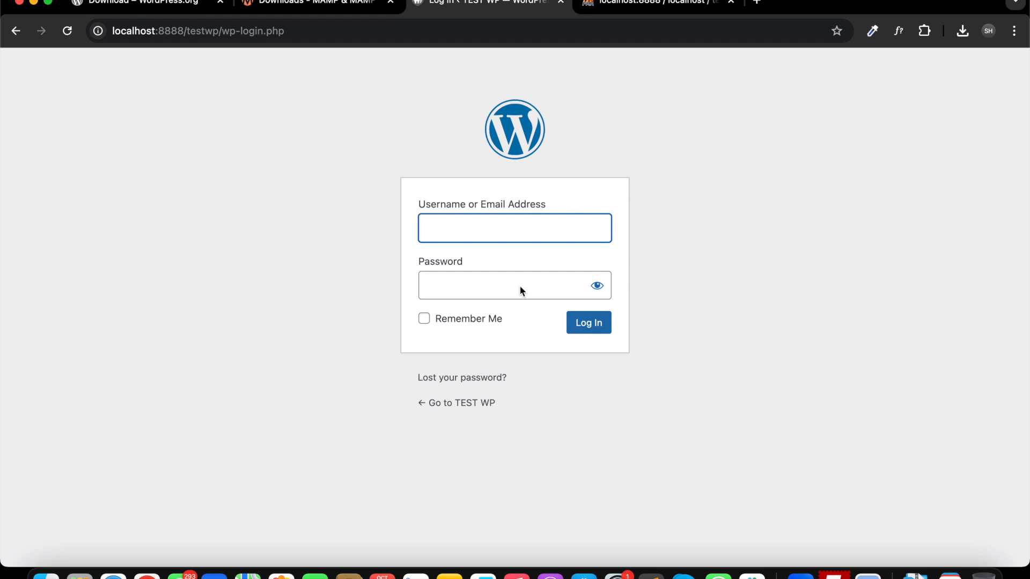
Open the TEST WP site from the login page and browse its homepage.
left_click(452, 405, "super")
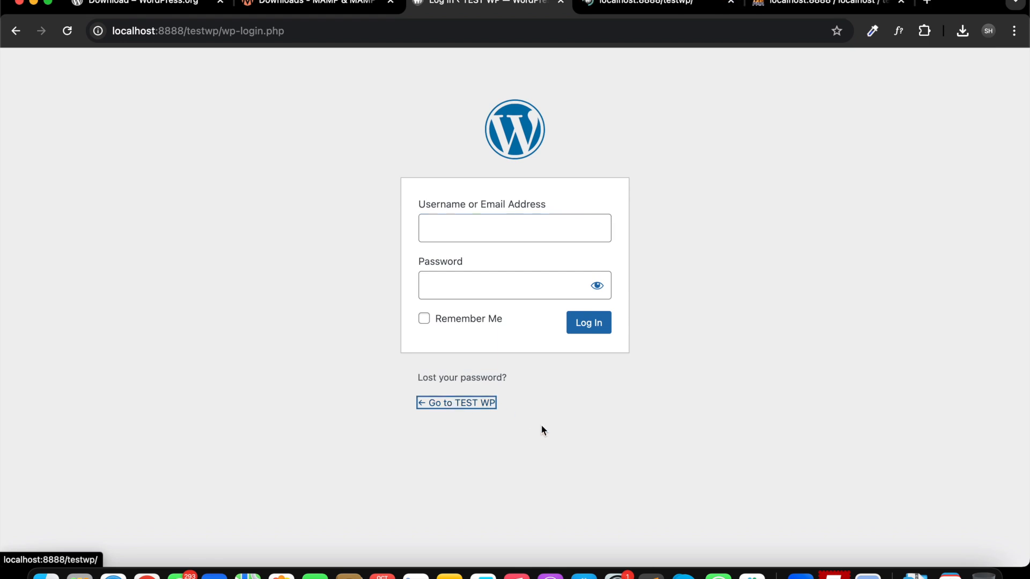
key("ctrl+Tab")
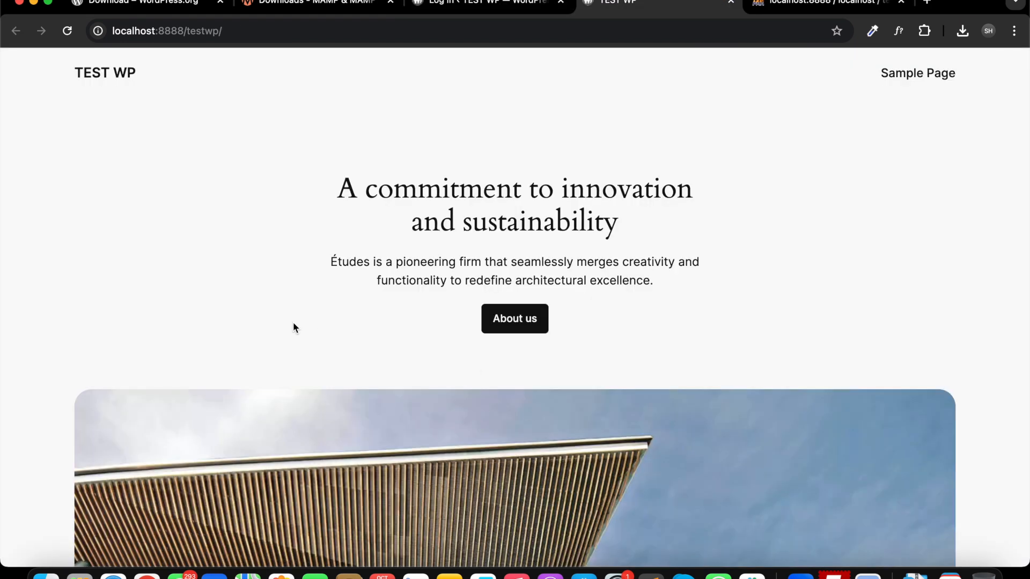
scroll(293, 324, "down", 20)
scroll(292, 322, "down", 3)
scroll(292, 322, "up", 20)
Back on the login page, log in with the admin username and its password.
left_click(523, 6)
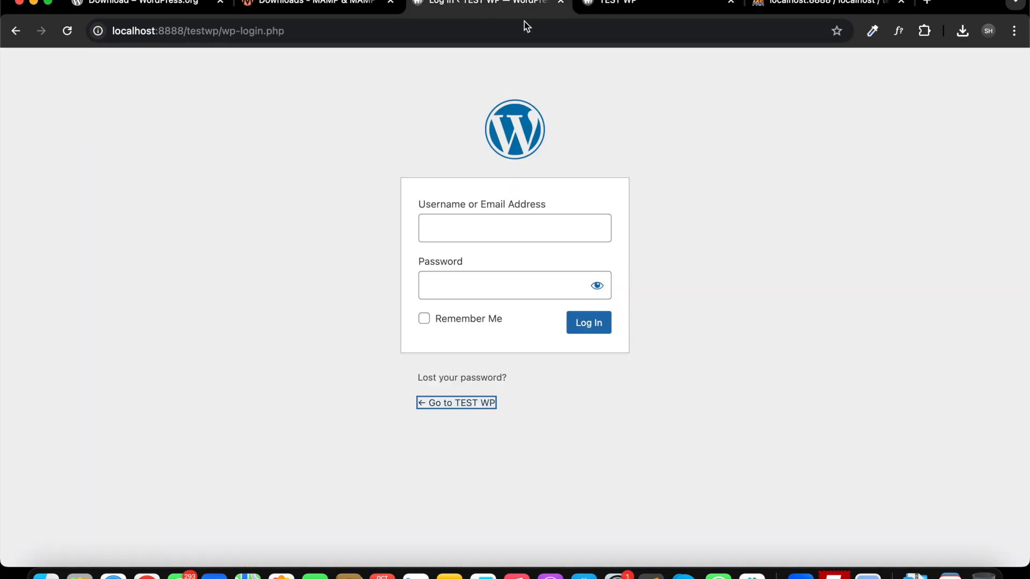
left_click(472, 220)
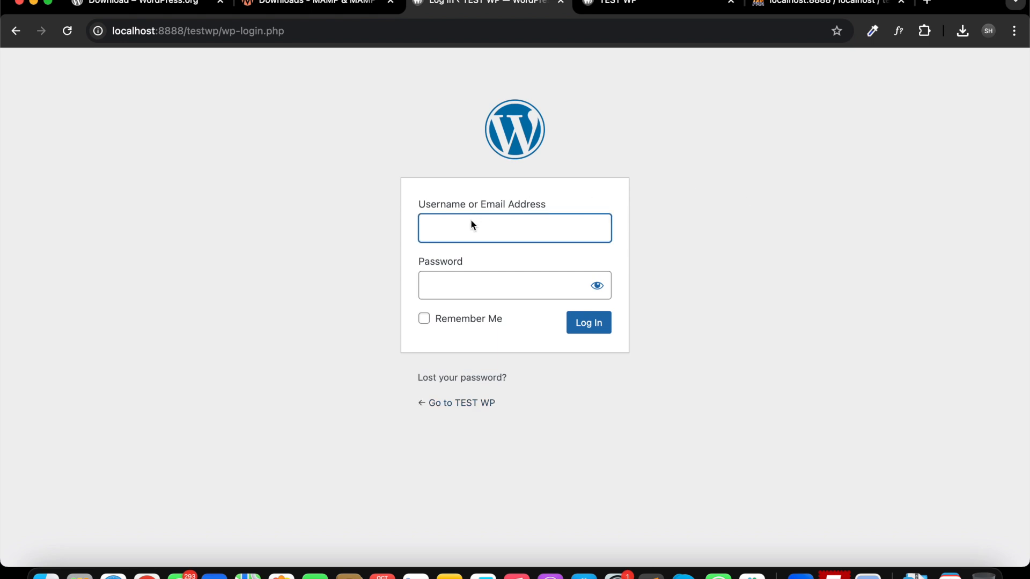
type("admin")
key("Tab")
type("•••")
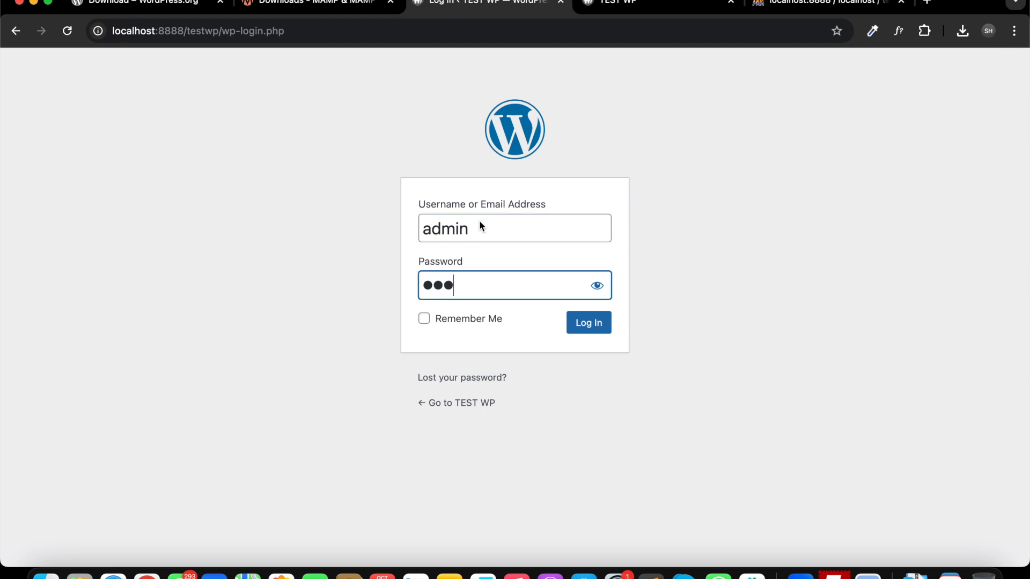
left_click(603, 323)
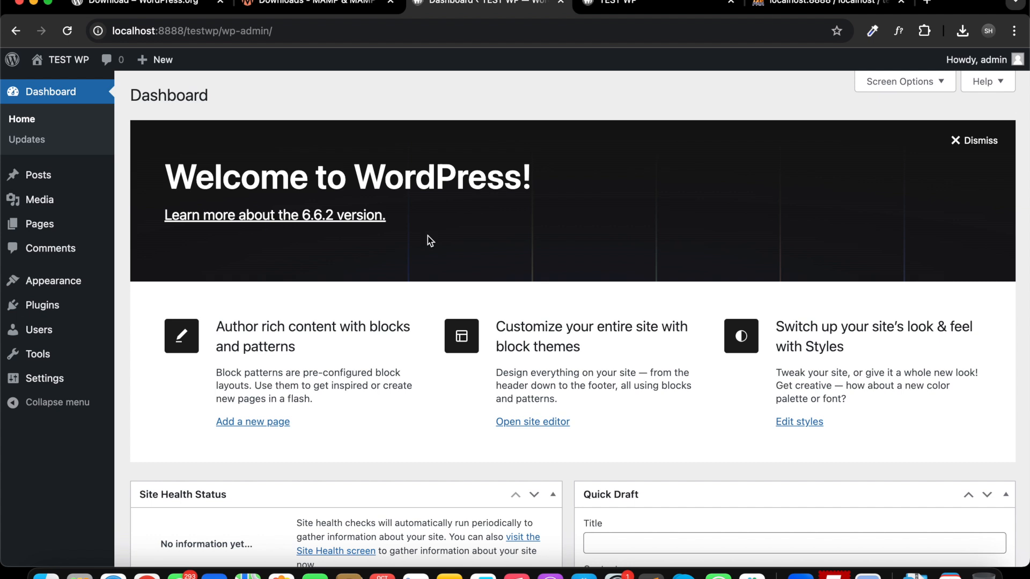
In the site's tab, go to localhost:8888/testwp/wp-login.php through the address bar.
left_click(595, 4)
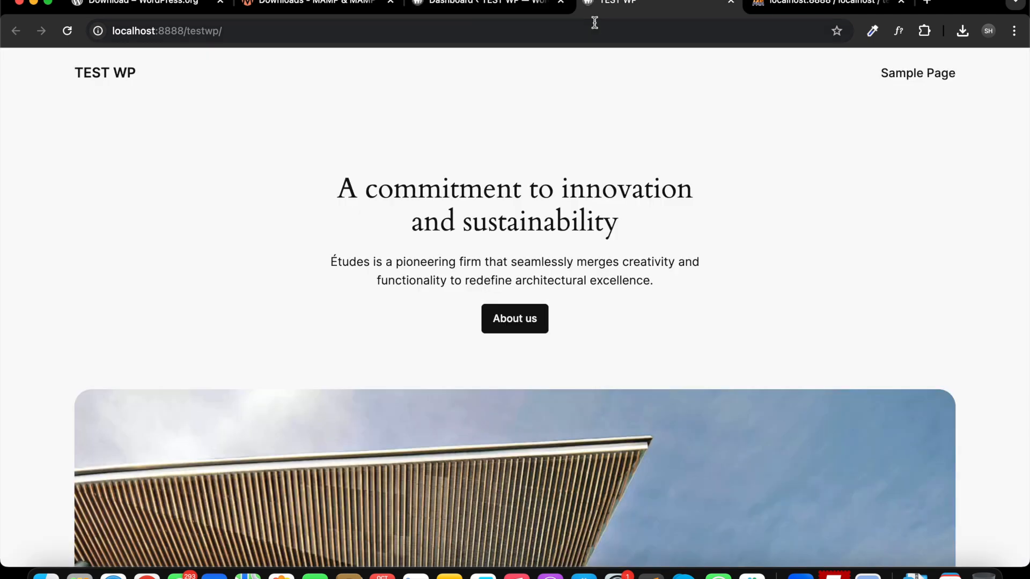
left_click(595, 23)
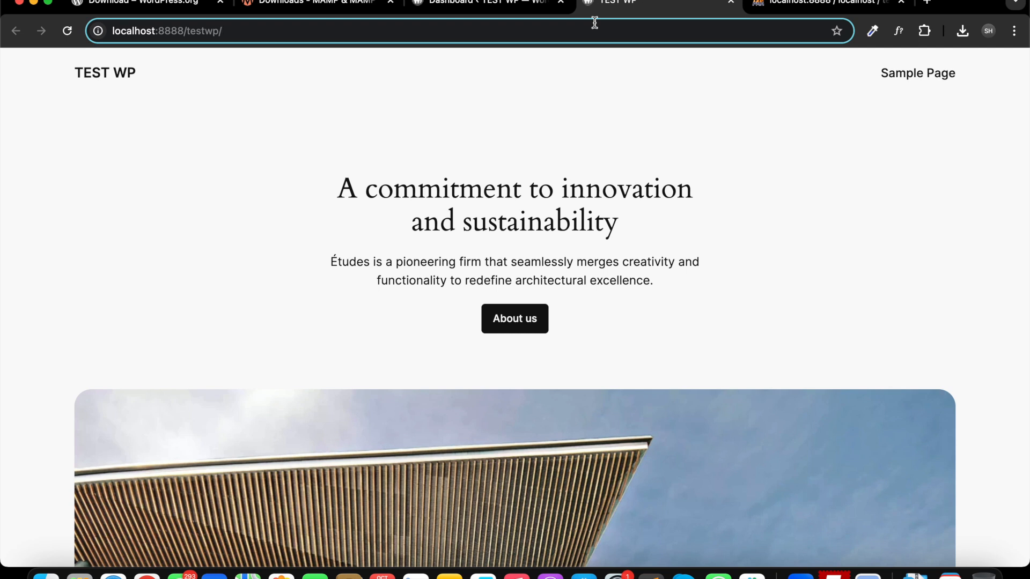
type("wp-")
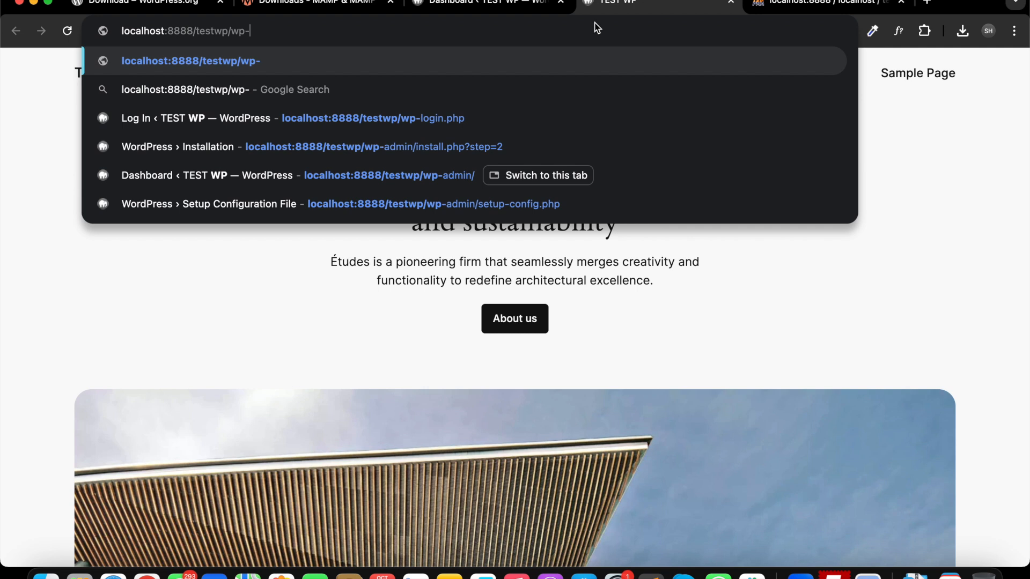
type("admin")
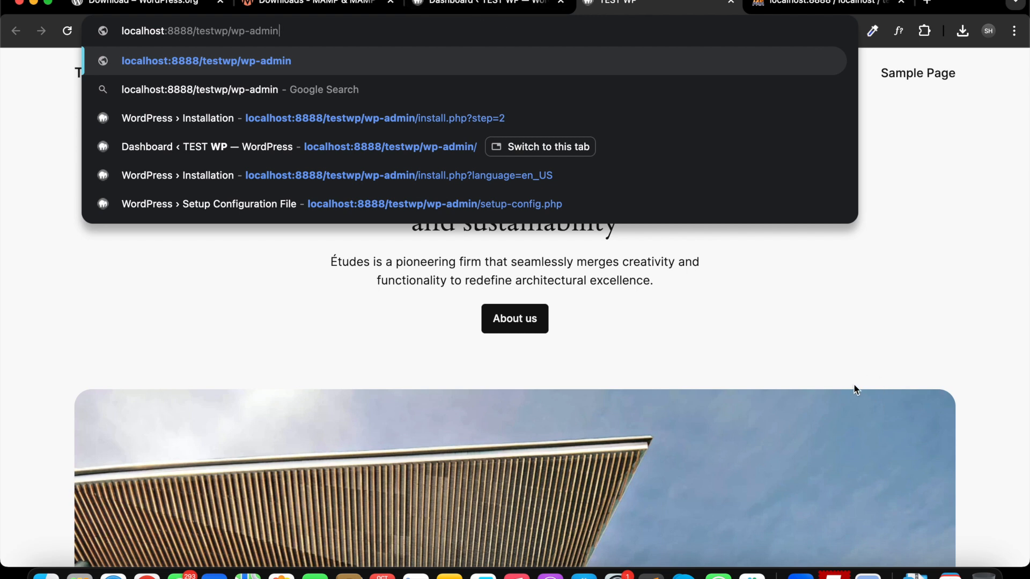
double_click(452, 31)
type("log")
key("BackSpace")
type("ogin.php")
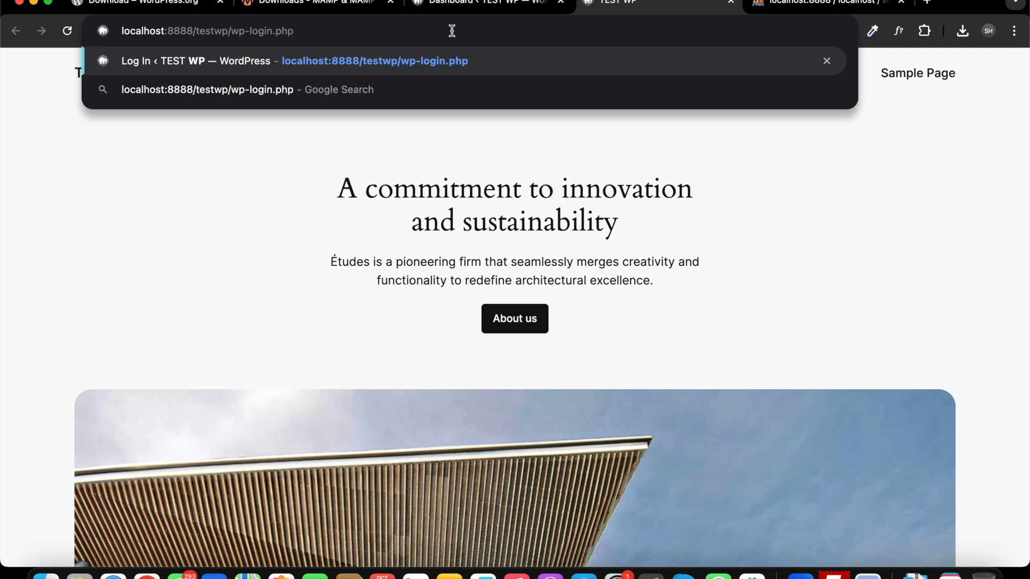
key("Return")
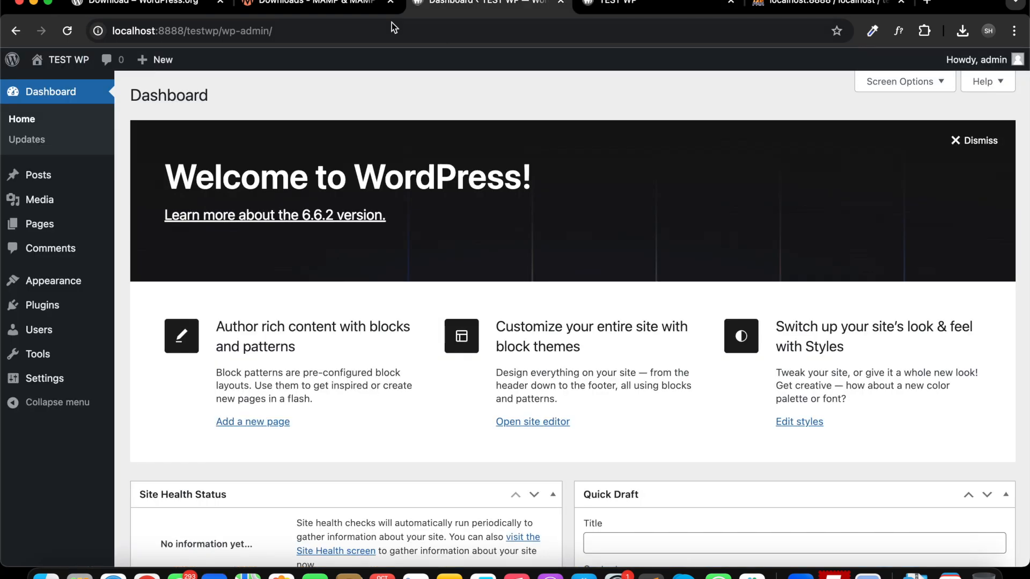